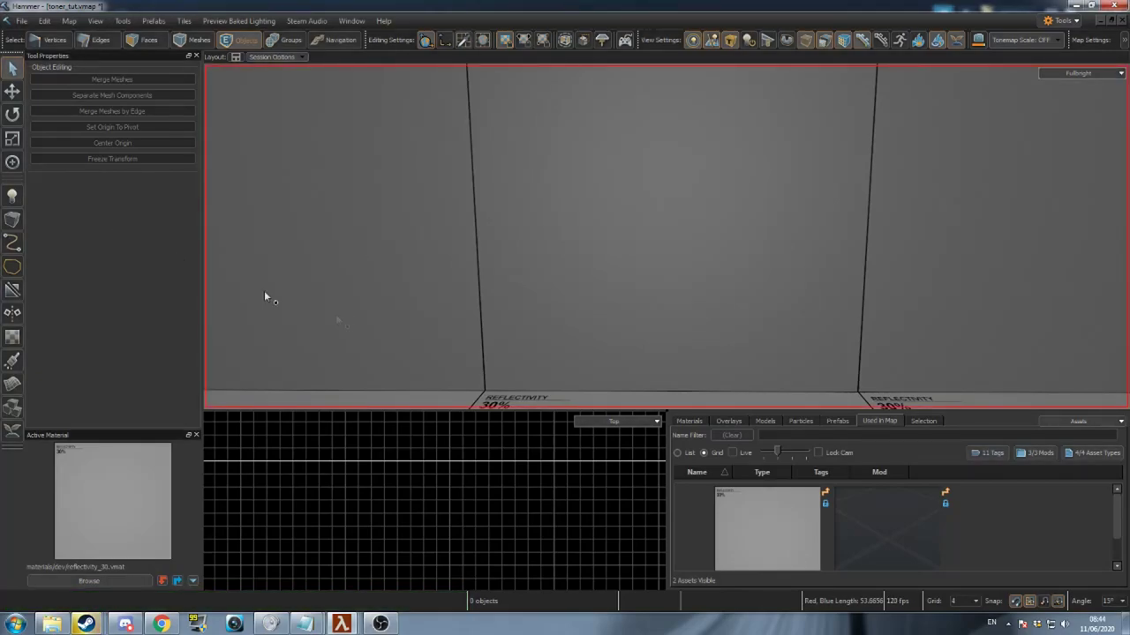
Place a new entity on the wall and change its class to info_hlvr_toner_port
{"action": "key", "text": "shift+e"}
{"action": "left_click", "coordinate": [540, 242]}
{"action": "left_click", "coordinate": [14, 69]}
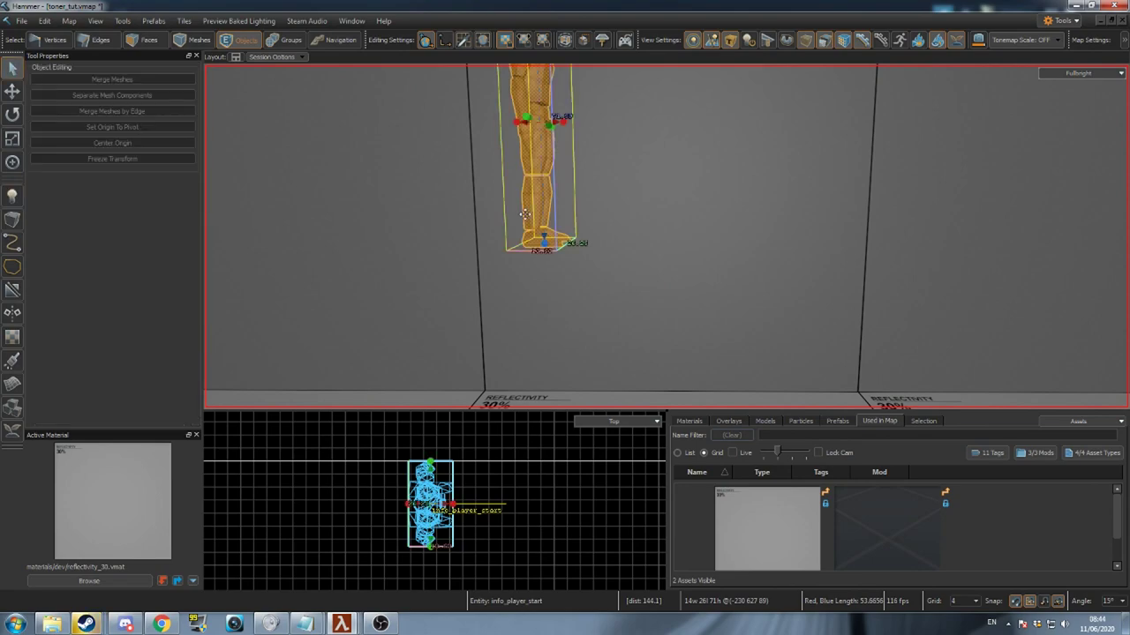
{"action": "double_click", "coordinate": [528, 208]}
{"action": "left_click", "coordinate": [384, 277]}
{"action": "type", "text": "toner_port"}
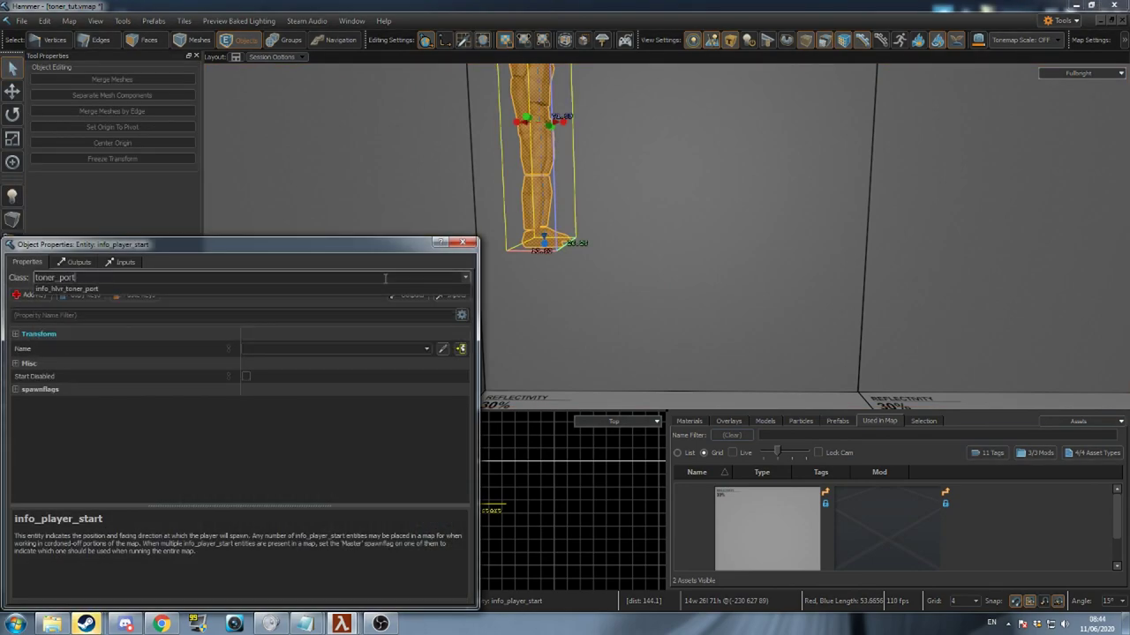
{"action": "key", "text": "Return"}
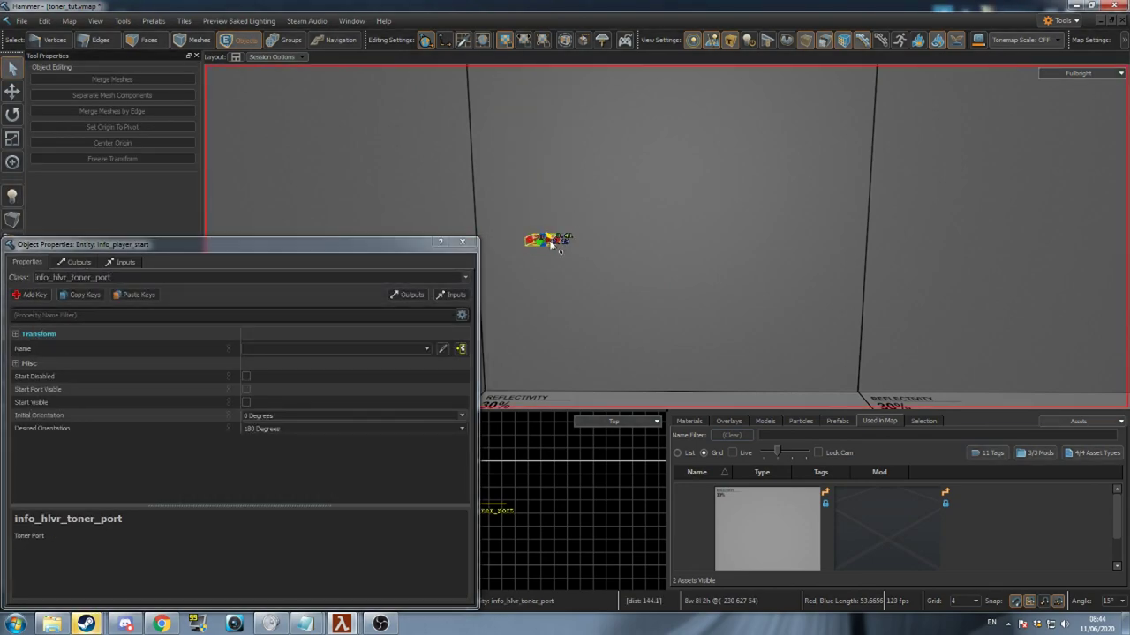
Rotate the toner port to lie parallel to the wall and move it against the wall surface
{"action": "key", "text": "e"}
{"action": "left_click", "coordinate": [461, 243]}
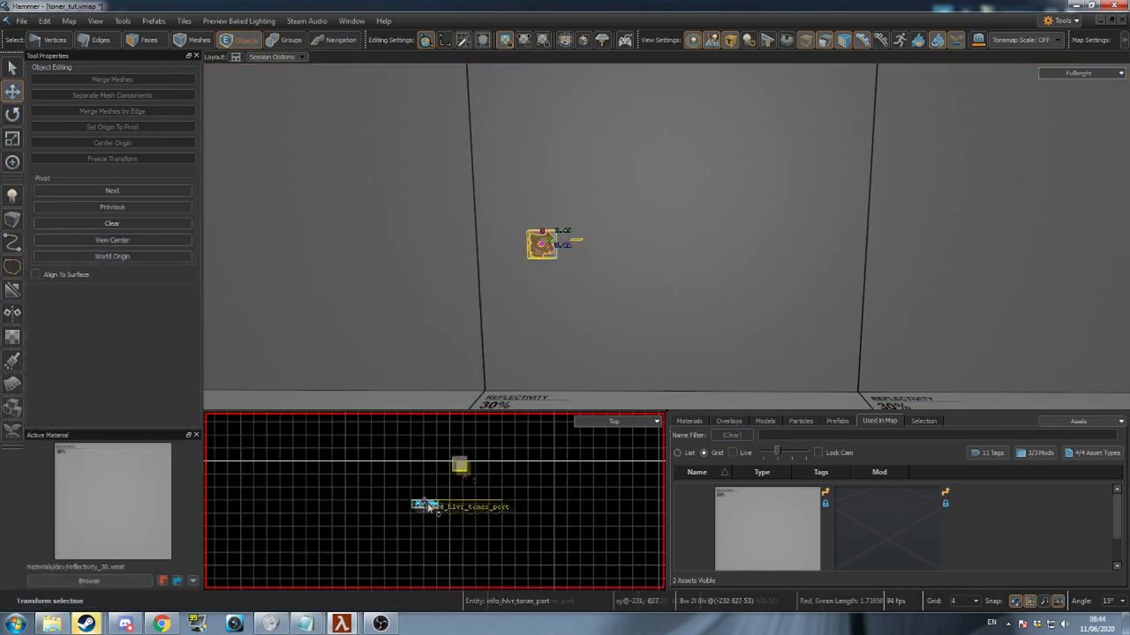
{"action": "key", "text": "w"}
Name the toner port demo_port and enable both Start Port Visible and Start Visible
{"action": "key", "text": "alt+Return"}
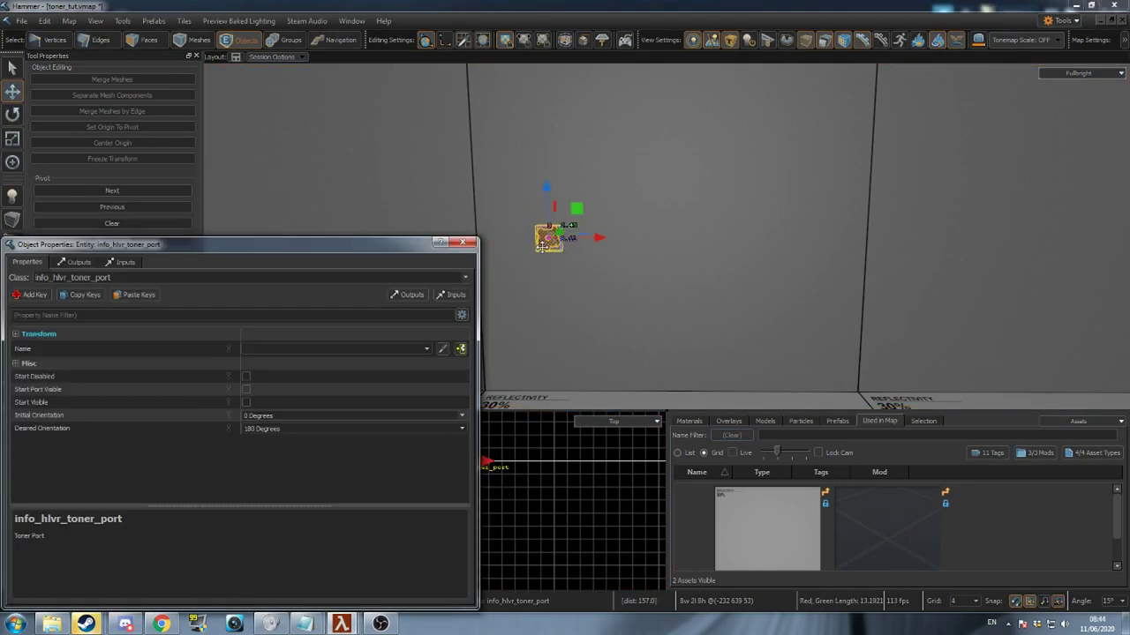
{"action": "left_click", "coordinate": [336, 349]}
{"action": "type", "text": "demo_port"}
{"action": "key", "text": "Return"}
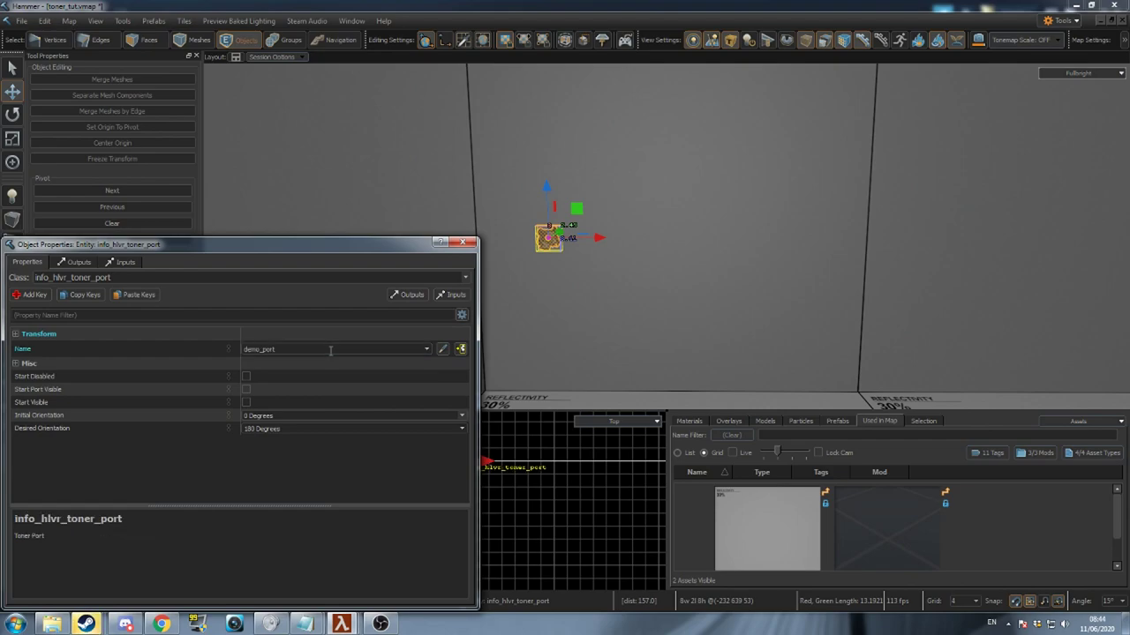
{"action": "left_click", "coordinate": [246, 389]}
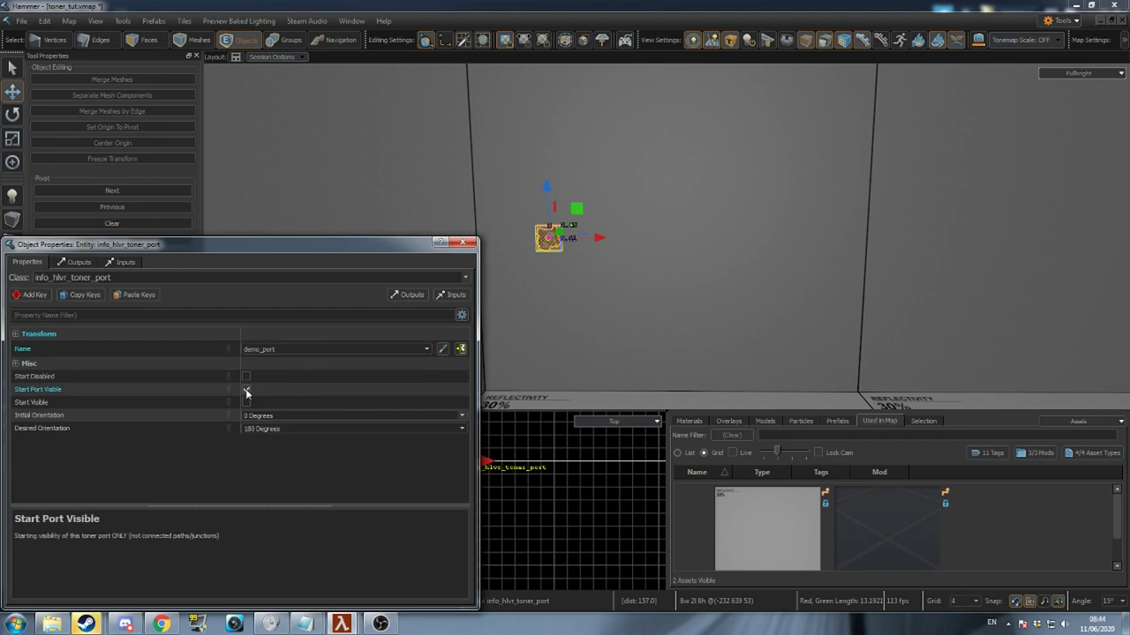
{"action": "left_click", "coordinate": [248, 404]}
Set the port's Desired Orientation to 90 Degrees and its Initial Orientation to 0 Degrees
{"action": "left_click", "coordinate": [196, 428]}
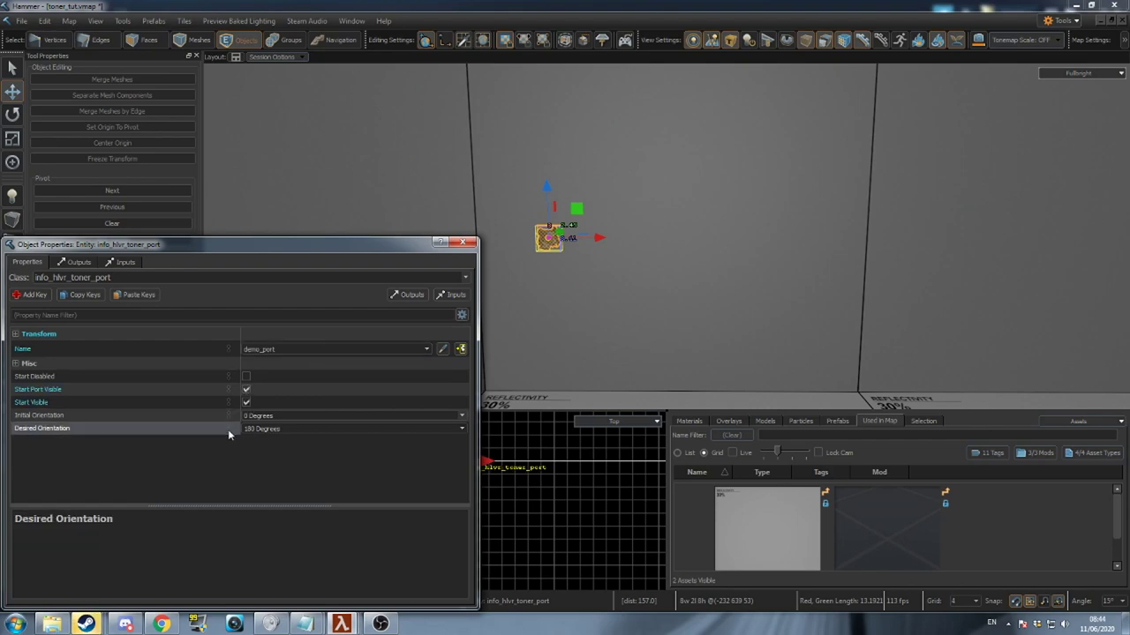
{"action": "left_click", "coordinate": [431, 428]}
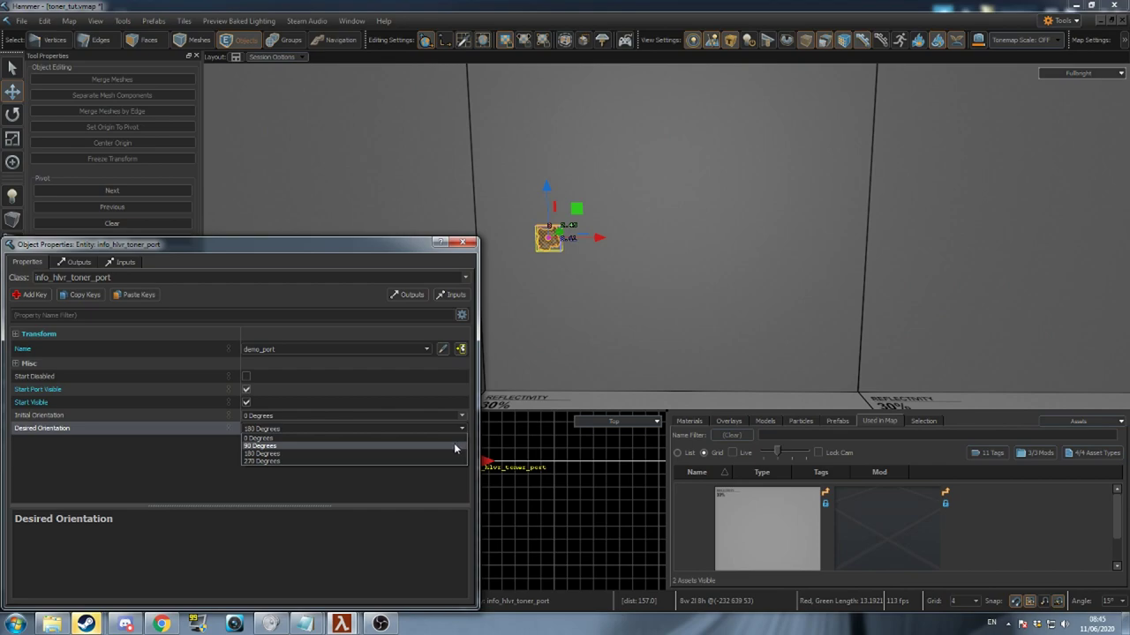
{"action": "left_click", "coordinate": [454, 447]}
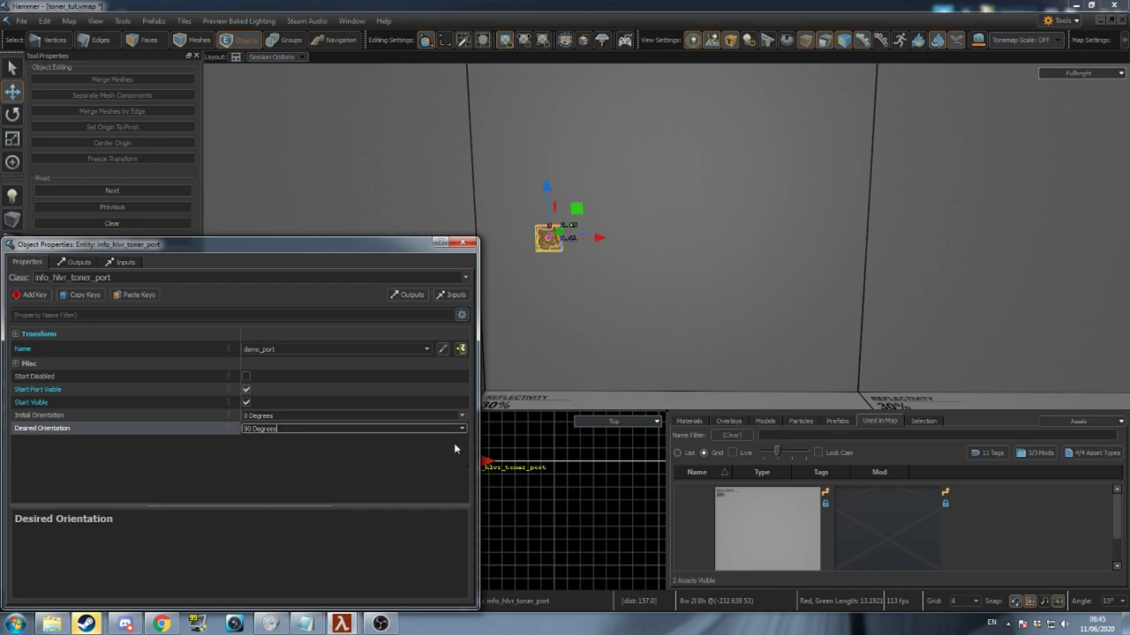
{"action": "left_click", "coordinate": [179, 417]}
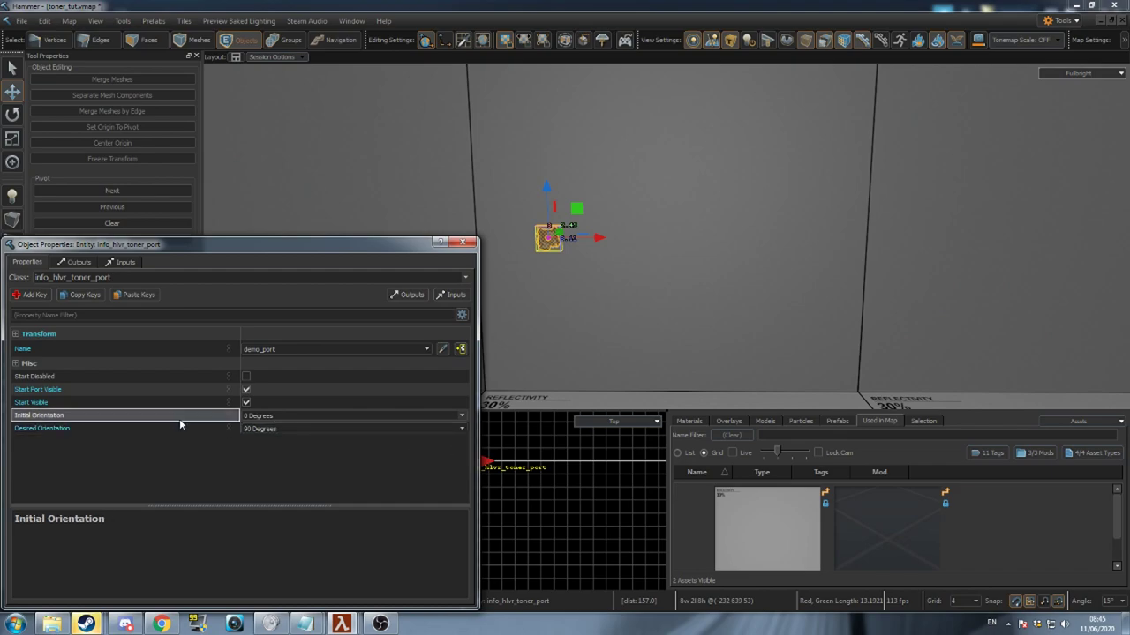
{"action": "left_click", "coordinate": [450, 416]}
{"action": "left_click", "coordinate": [446, 426]}
{"action": "left_click", "coordinate": [452, 452]}
Duplicate the toner port along the wall beside the original and change the copy's class to info_hlvr_toner_path_node
{"action": "left_click_drag", "start_coordinate": [546, 242], "coordinate": [580, 243], "text": "shift"}
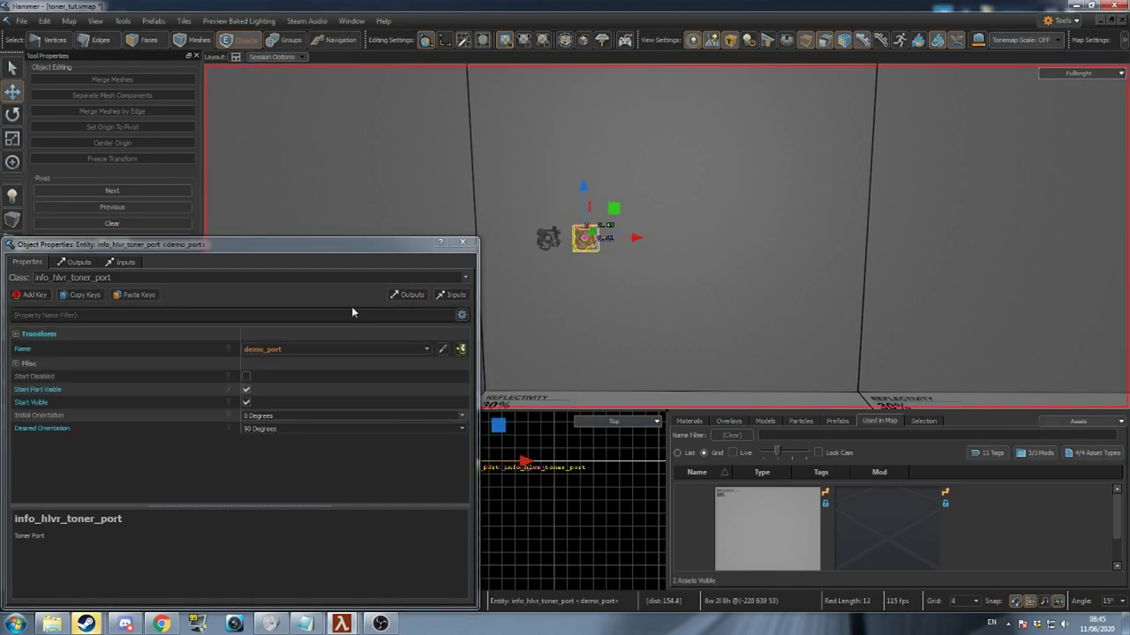
{"action": "left_click", "coordinate": [319, 282]}
{"action": "type", "text": "toner_path"}
{"action": "key", "text": "Down"}
{"action": "key", "text": "Down"}
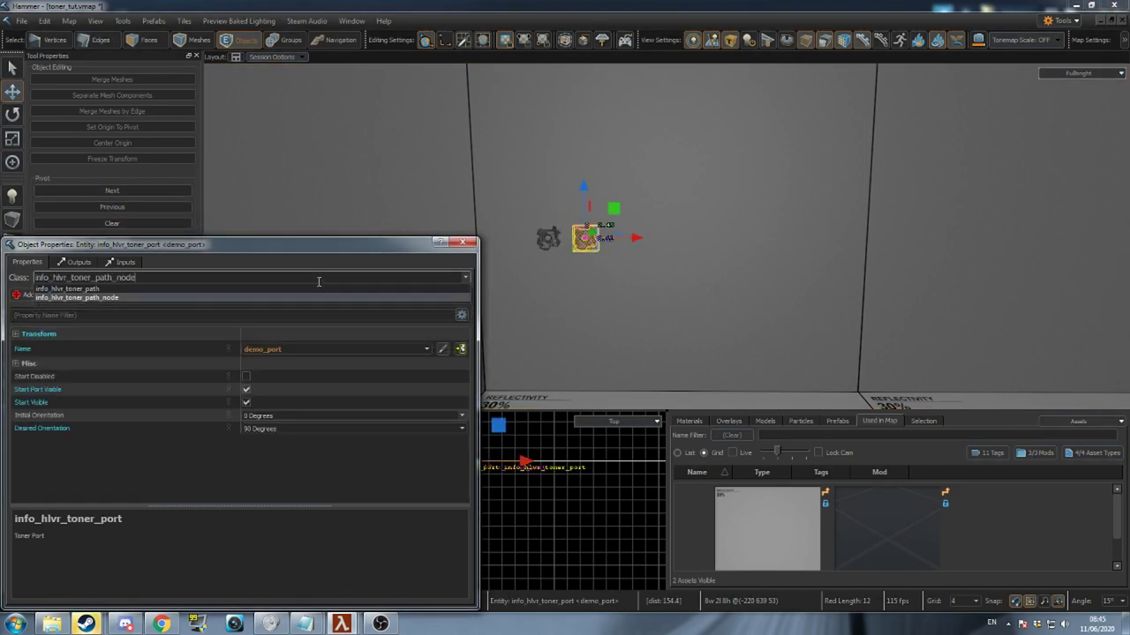
{"action": "key", "text": "Return"}
Name the path node demo_path1_node1 and remove its leftover desired_orientation, StartVisible and StartPortVisible keys
{"action": "left_click", "coordinate": [310, 350]}
{"action": "type", "text": "de"}
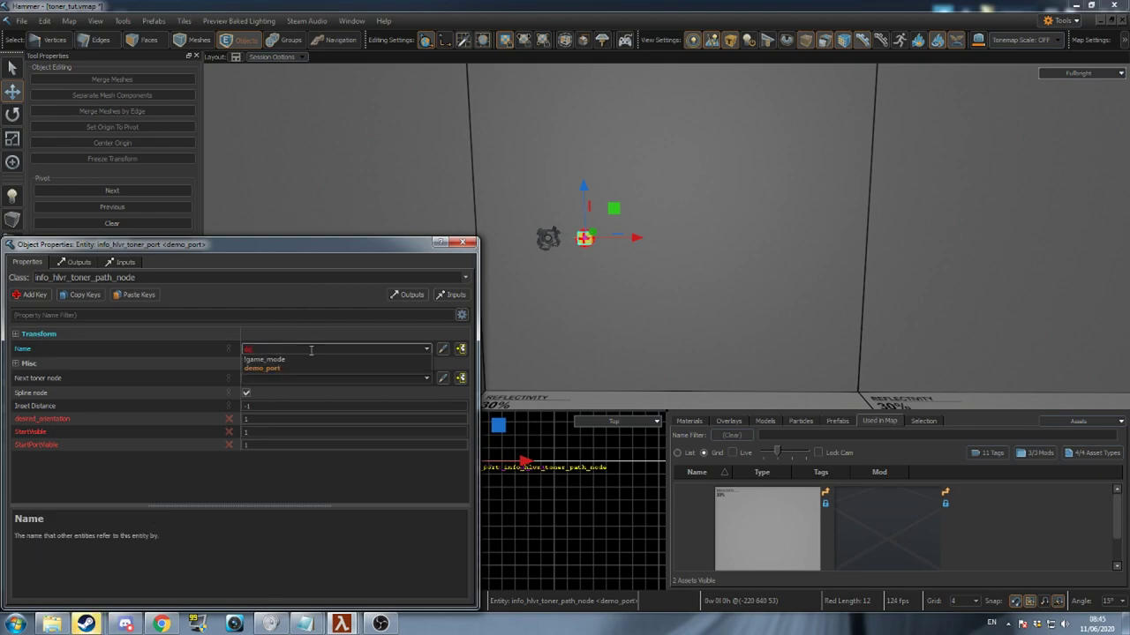
{"action": "type", "text": "mo_path_node"}
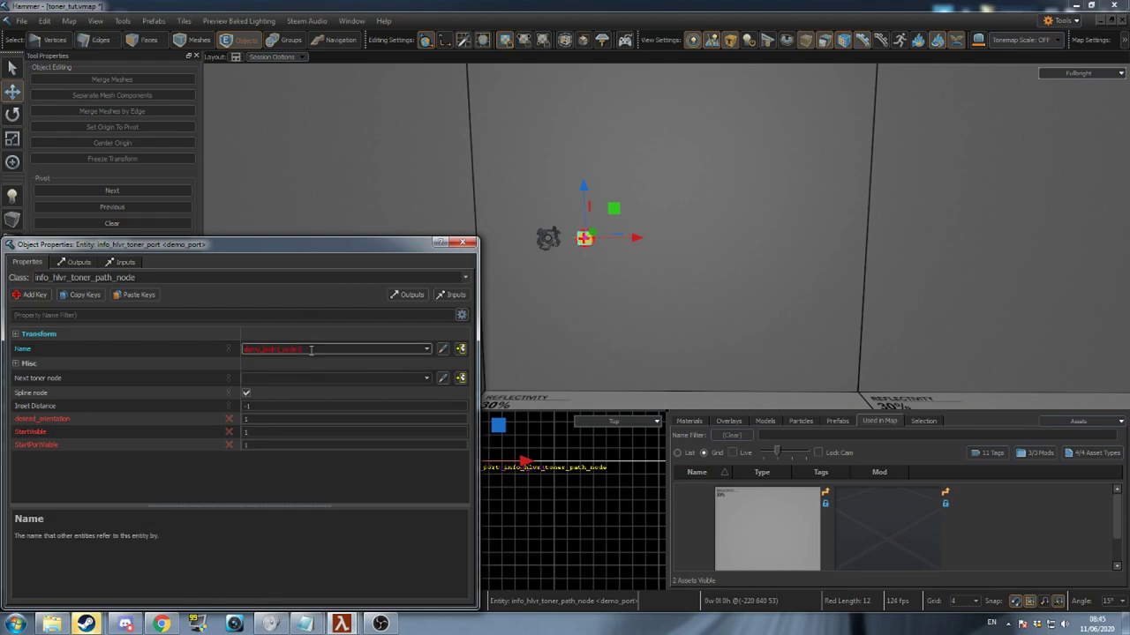
{"action": "key", "text": "Return"}
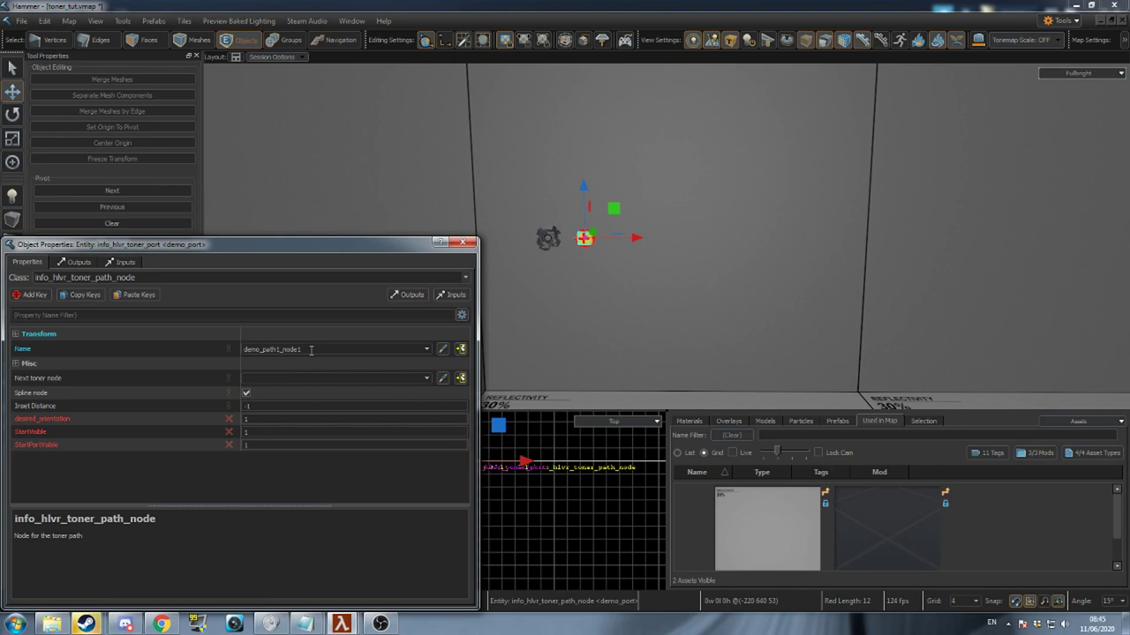
{"action": "left_click", "coordinate": [228, 418]}
{"action": "left_click", "coordinate": [228, 418]}
{"action": "left_click", "coordinate": [228, 418]}
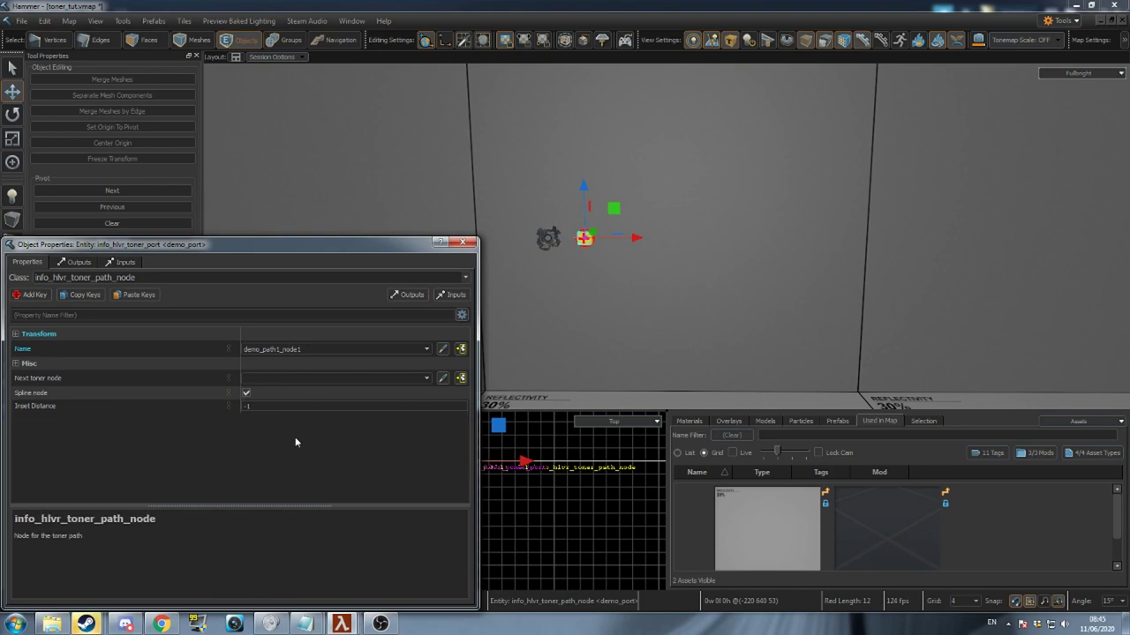
{"action": "left_click", "coordinate": [463, 244]}
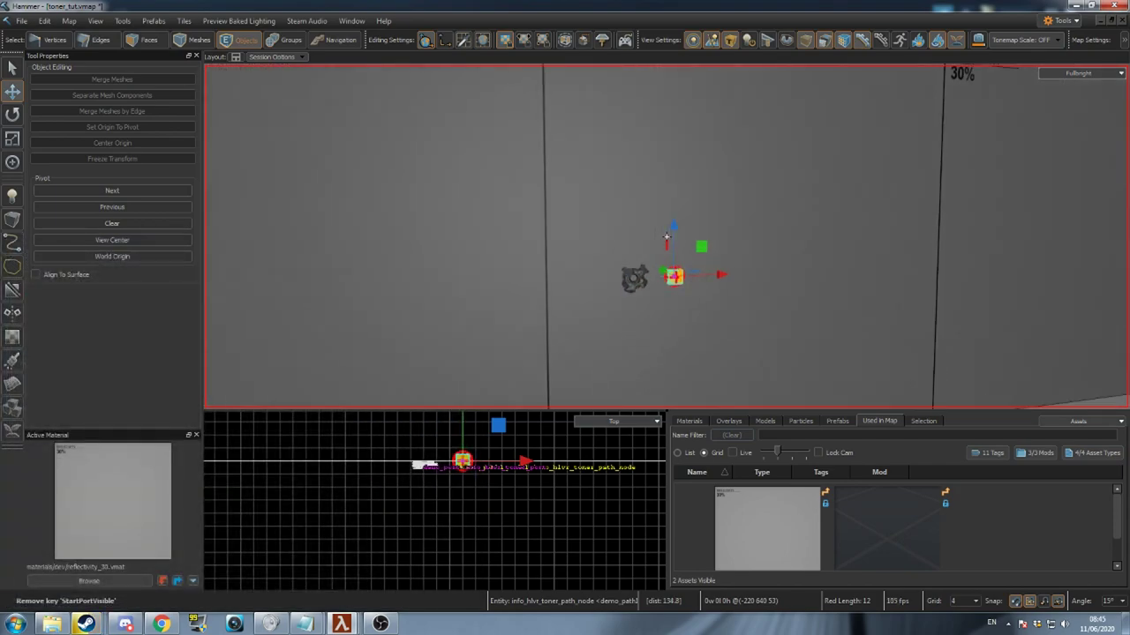
Rotate the path node -90 degrees about its vertical axis to align it with the wall, then deselect it
{"action": "key", "text": "w"}
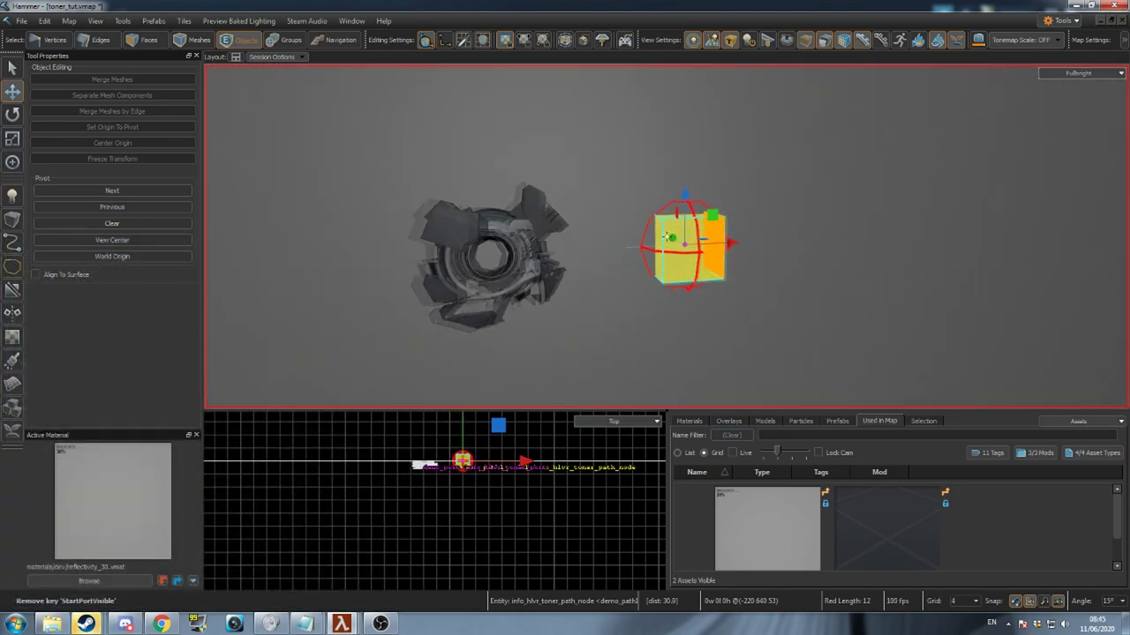
{"action": "key", "text": "e"}
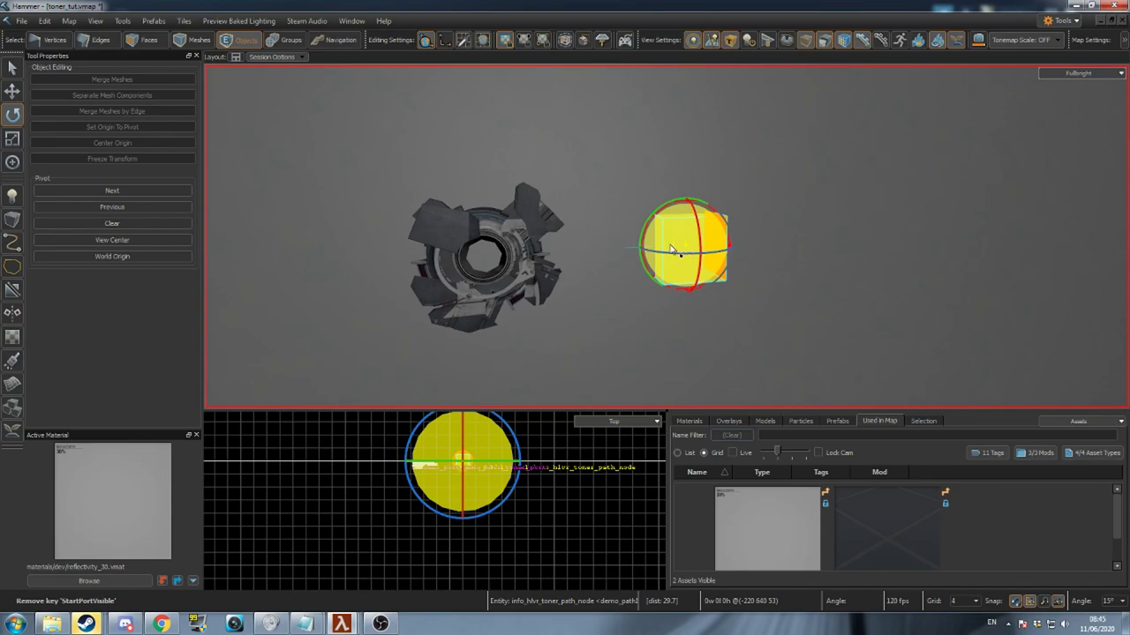
{"action": "left_click_drag", "start_coordinate": [630, 256], "coordinate": [565, 251]}
{"action": "right_click_drag", "start_coordinate": [565, 250], "coordinate": [673, 240]}
{"action": "key", "text": "Escape"}
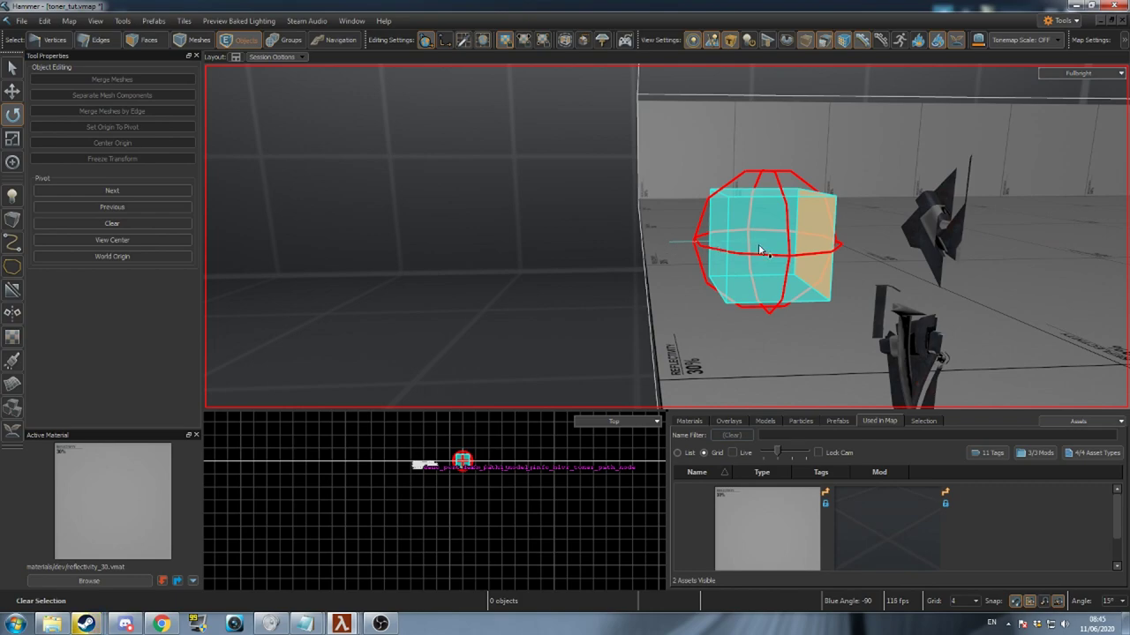
{"action": "right_click_drag", "start_coordinate": [665, 254], "coordinate": [666, 236]}
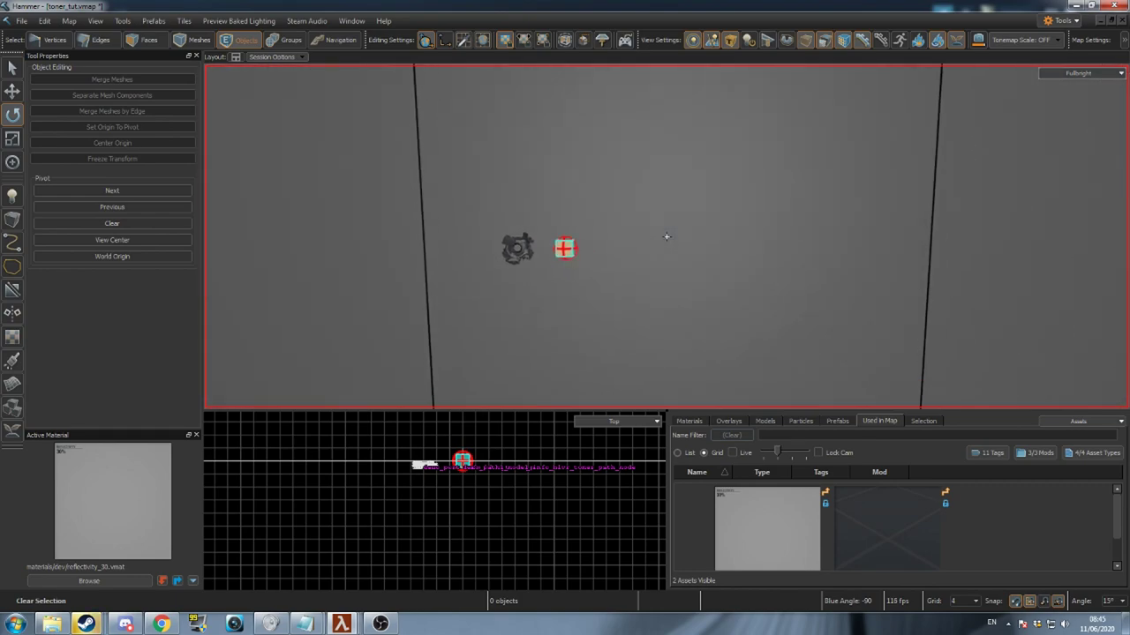
Duplicate demo_path1_node1 three times along the wall to form a stepped path of linked nodes ending in demo_path1_node4
{"action": "double_click", "coordinate": [565, 250]}
{"action": "key", "text": "w"}
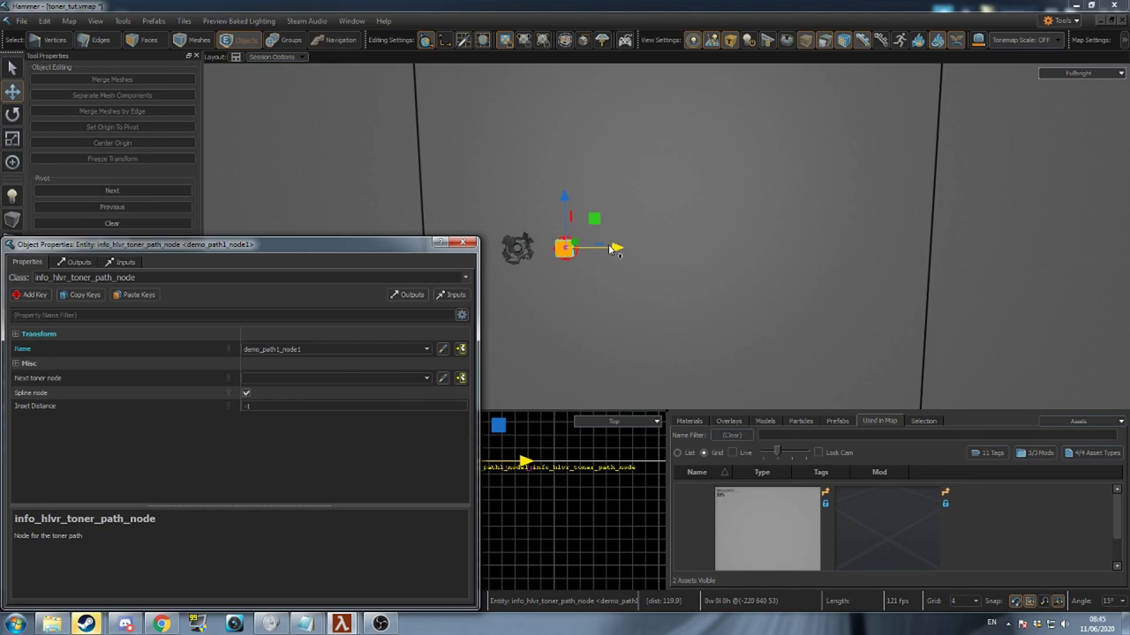
{"action": "mouse_move", "coordinate": [615, 251]}
{"action": "left_mouse_down", "text": "shift"}
{"action": "mouse_move", "coordinate": [661, 248]}
{"action": "mouse_move", "coordinate": [612, 188]}
{"action": "mouse_move", "coordinate": [644, 189]}
{"action": "left_mouse_up", "text": "shift"}
Place a new entity on the wall beyond the fourth path node and change its class to info_hlvr_toner_junction
{"action": "key", "text": "shift+e"}
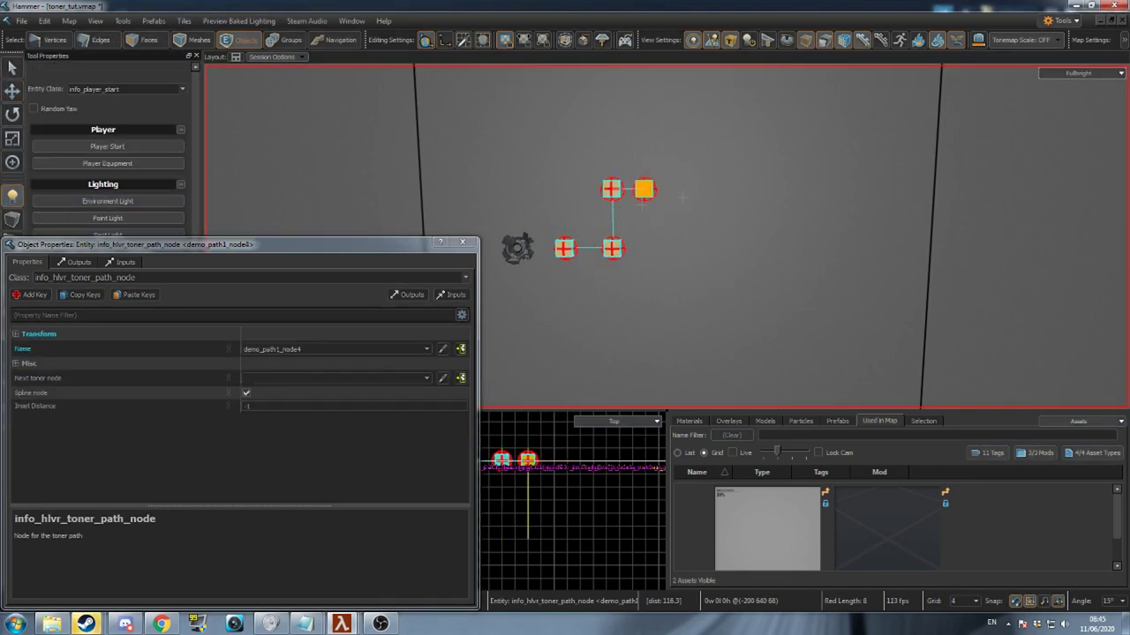
{"action": "left_click", "coordinate": [690, 189]}
{"action": "key", "text": "q"}
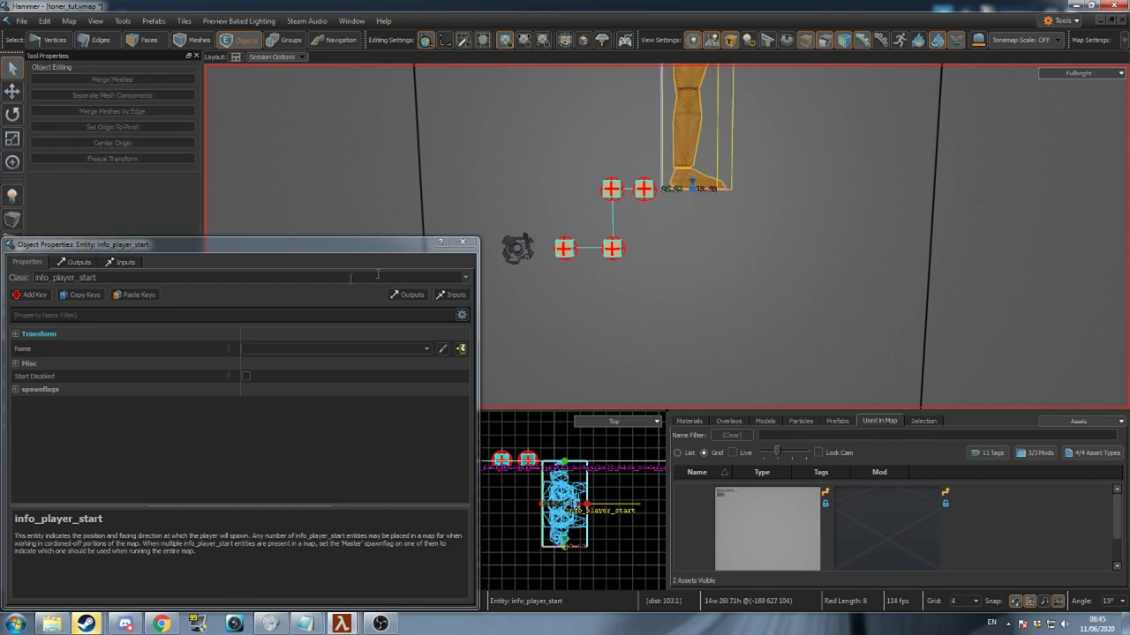
{"action": "left_click", "coordinate": [353, 278]}
{"action": "type", "text": "toner_jun"}
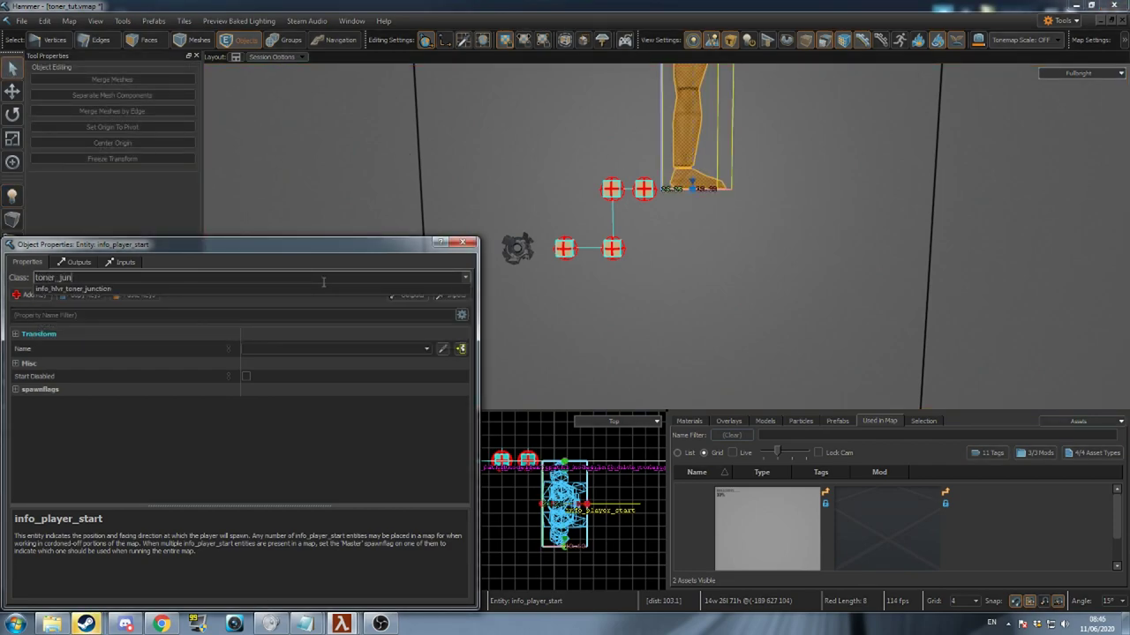
{"action": "key", "text": "Return"}
Rotate the junction -90 degrees about its vertical axis and move it onto the wall beside the fourth path node
{"action": "key", "text": "e"}
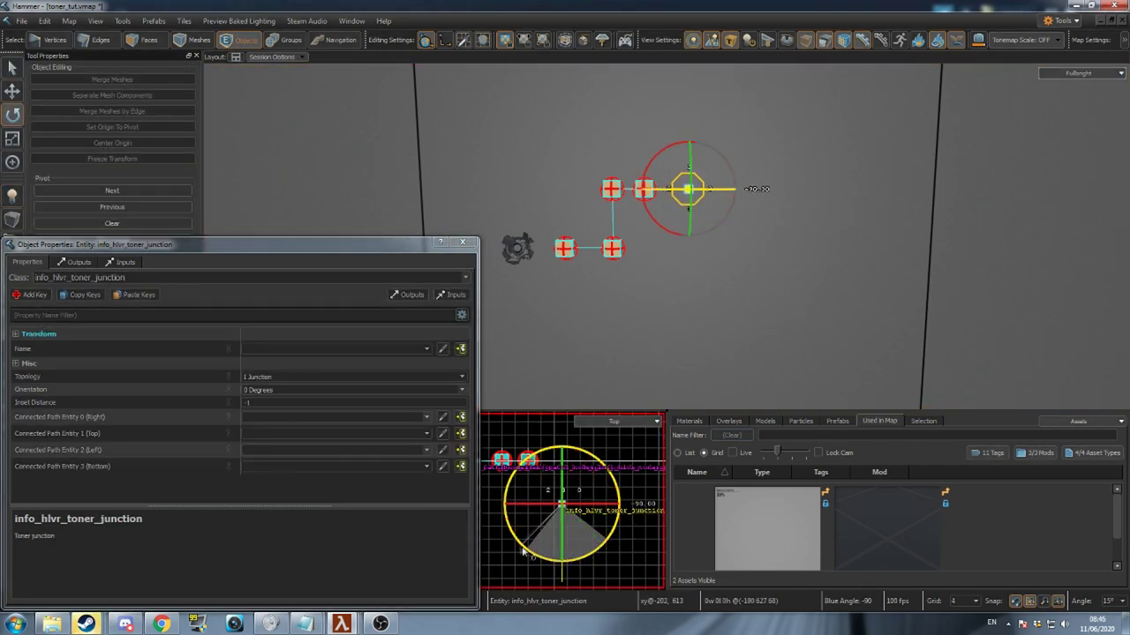
{"action": "left_click_drag", "start_coordinate": [522, 551], "coordinate": [523, 552]}
{"action": "key", "text": "w"}
{"action": "left_click_drag", "start_coordinate": [597, 473], "coordinate": [590, 430]}
{"action": "key", "text": "Escape"}
{"action": "left_click", "coordinate": [670, 199]}
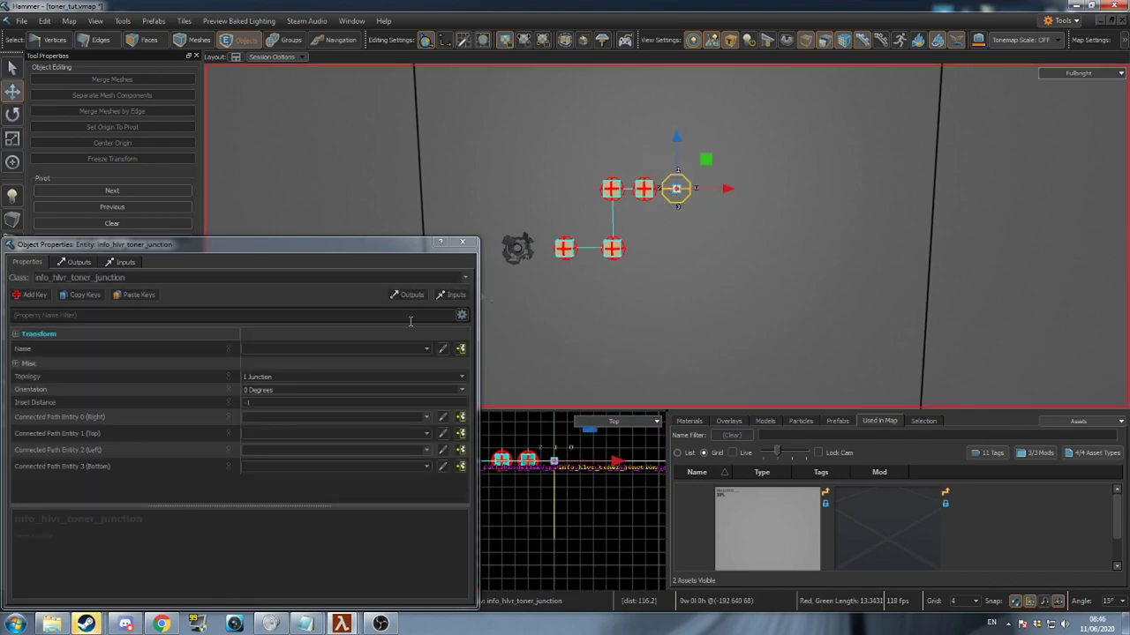
Name the junction demo_junc1 and set its Topology to L Junction
{"action": "left_click", "coordinate": [335, 350]}
{"action": "type", "text": "demo_junc1"}
{"action": "key", "text": "Return"}
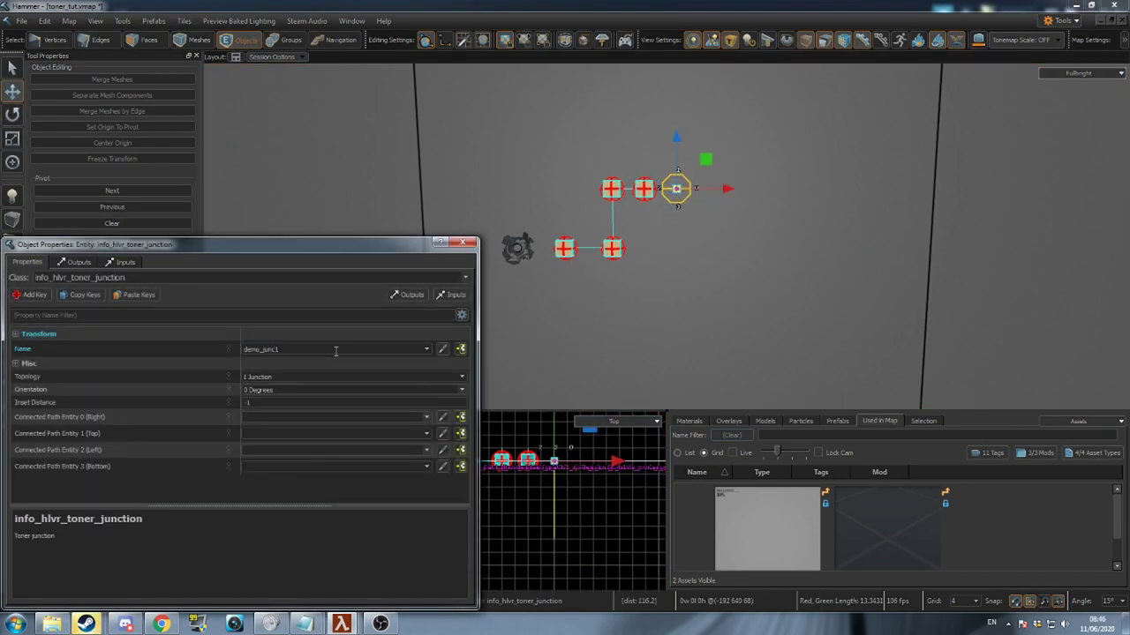
{"action": "left_click", "coordinate": [460, 377]}
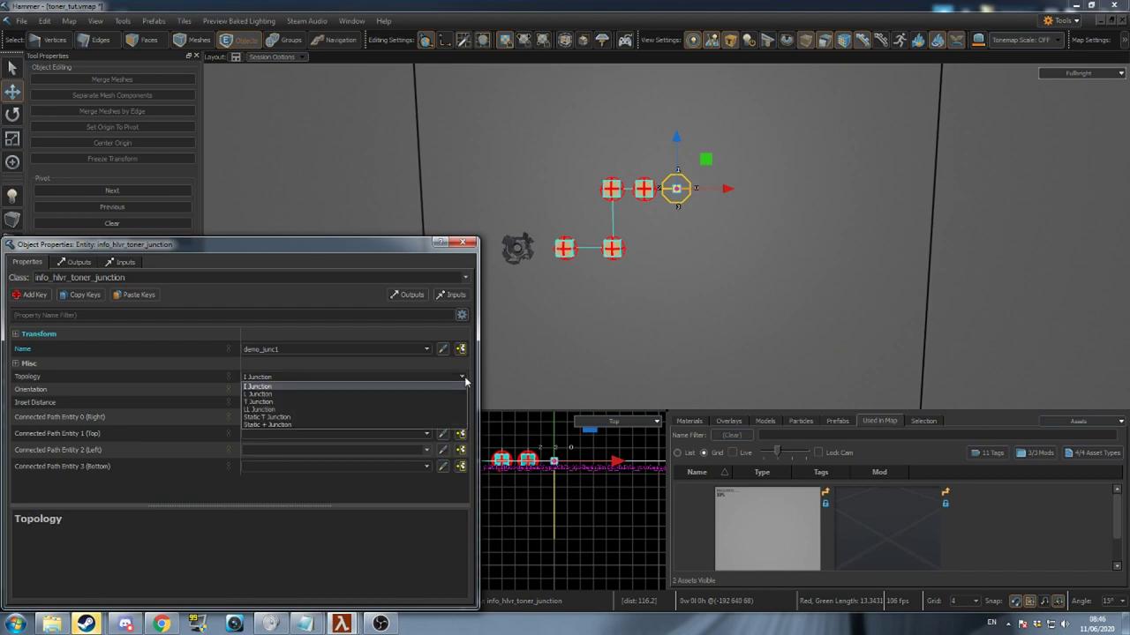
{"action": "left_click", "coordinate": [450, 391]}
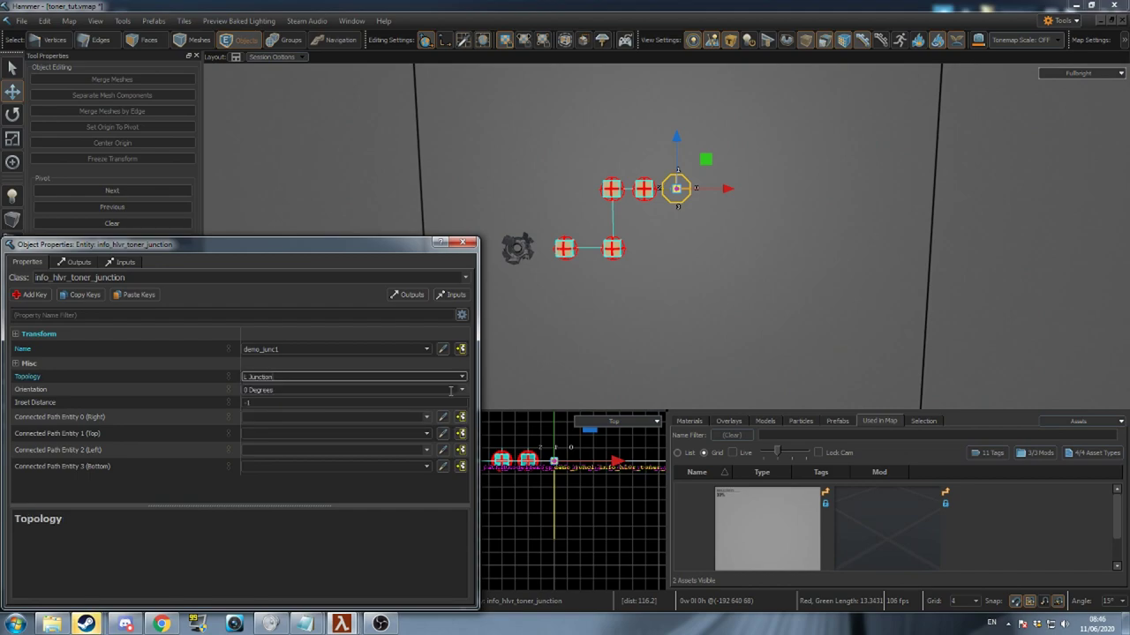
Place a new entity on the wall below the junction and change its class to info_hlvr_toner_path_node
{"action": "left_click", "coordinate": [242, 209]}
{"action": "left_click", "coordinate": [12, 194]}
{"action": "left_click", "coordinate": [671, 225]}
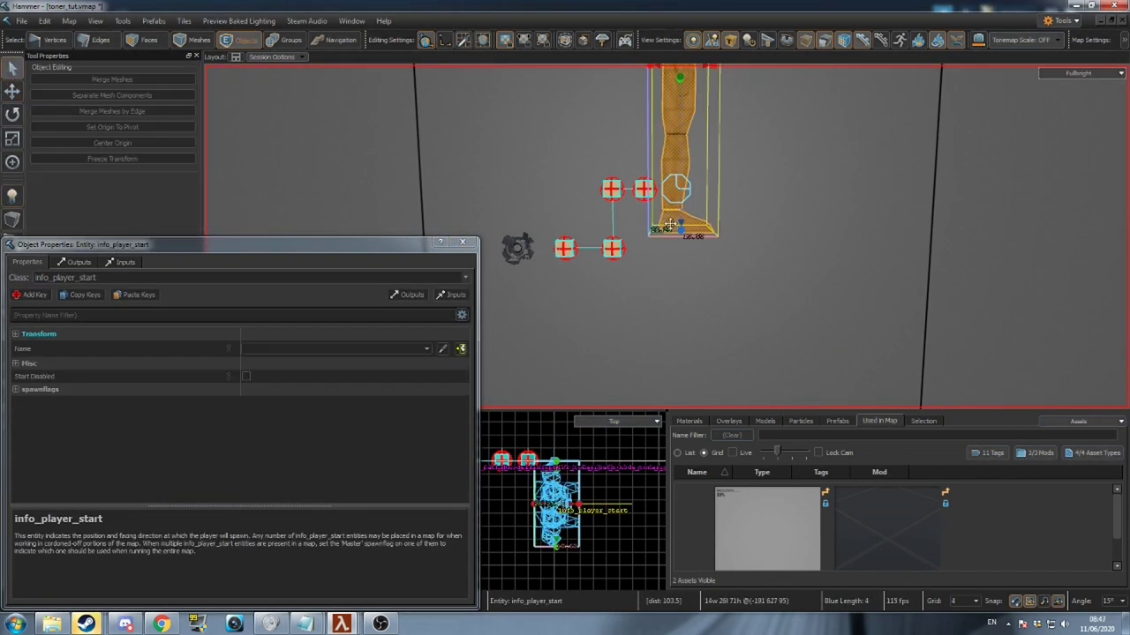
{"action": "double_click", "coordinate": [250, 277]}
{"action": "type", "text": "info_hlvr_toner_path_node"}
{"action": "key", "text": "Return"}
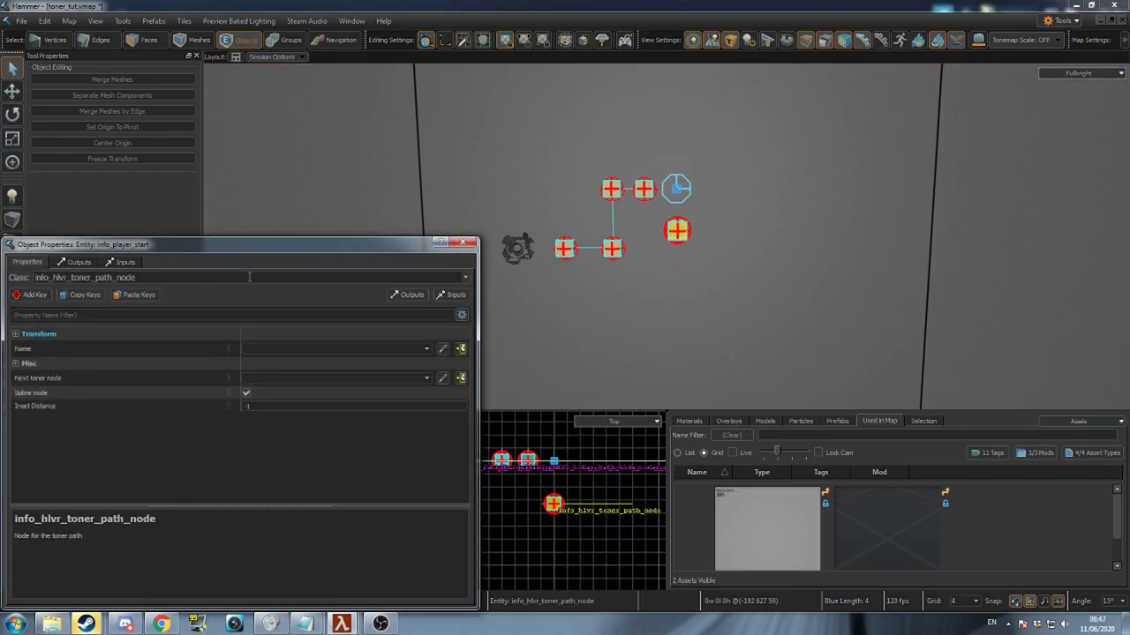
Move the new path node onto the wall, rotate it -90 degrees about its vertical axis, and position it directly below the junction
{"action": "left_click", "coordinate": [558, 509]}
{"action": "key", "text": "e"}
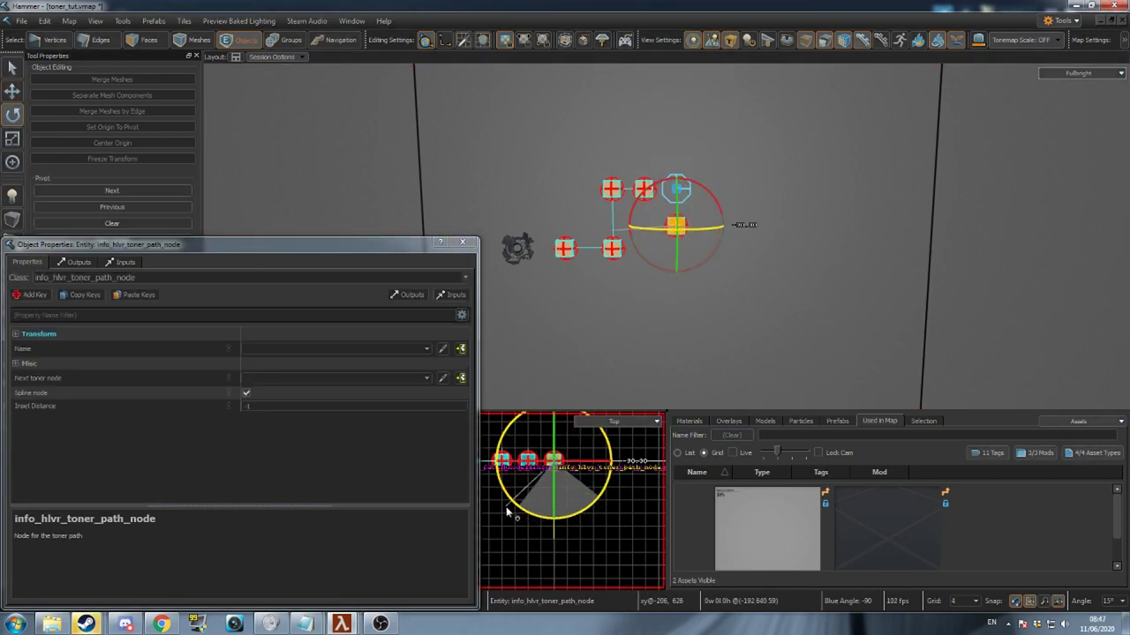
{"action": "left_click_drag", "start_coordinate": [506, 512], "coordinate": [507, 512]}
{"action": "key", "text": "t"}
{"action": "left_click_drag", "start_coordinate": [678, 193], "coordinate": [678, 189]}
Name the path node below the junction demo_path2_node1
{"action": "left_click", "coordinate": [278, 350]}
{"action": "type", "text": "demo"}
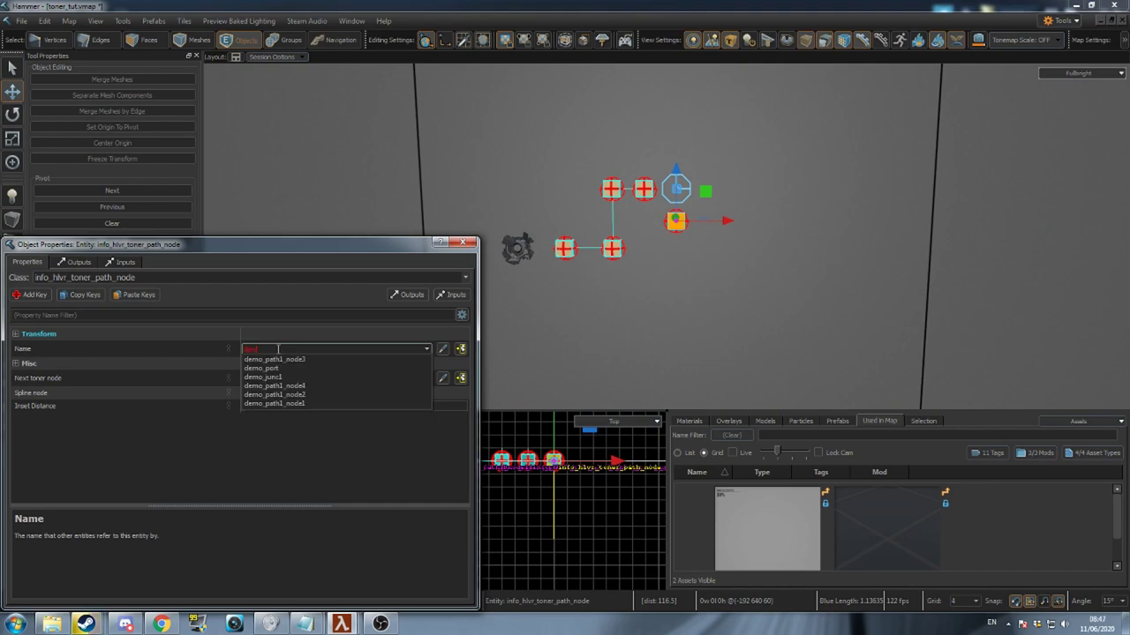
{"action": "type", "text": "_path_node1"}
{"action": "key", "text": "Return"}
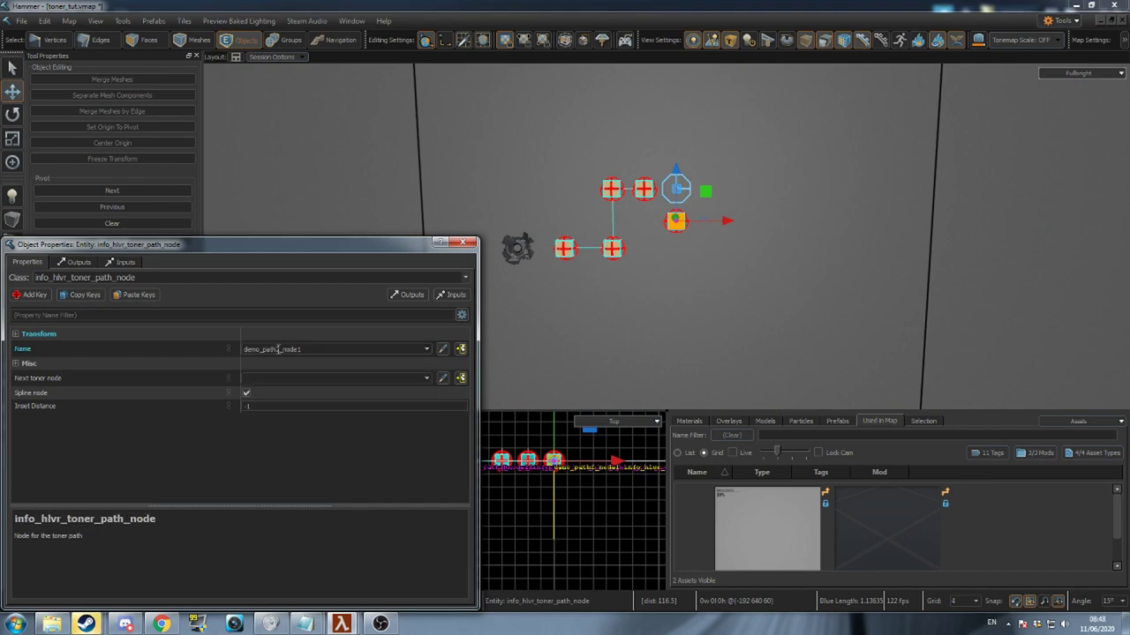
Copy the path node downward and again to the right, and copy the junction beside the end of this second path
{"action": "left_click_drag", "start_coordinate": [677, 174], "coordinate": [677, 221], "text": "shift"}
{"action": "left_click_drag", "start_coordinate": [684, 269], "coordinate": [747, 269], "text": "shift"}
{"action": "left_click_drag", "start_coordinate": [677, 191], "coordinate": [767, 269], "text": "shift"}
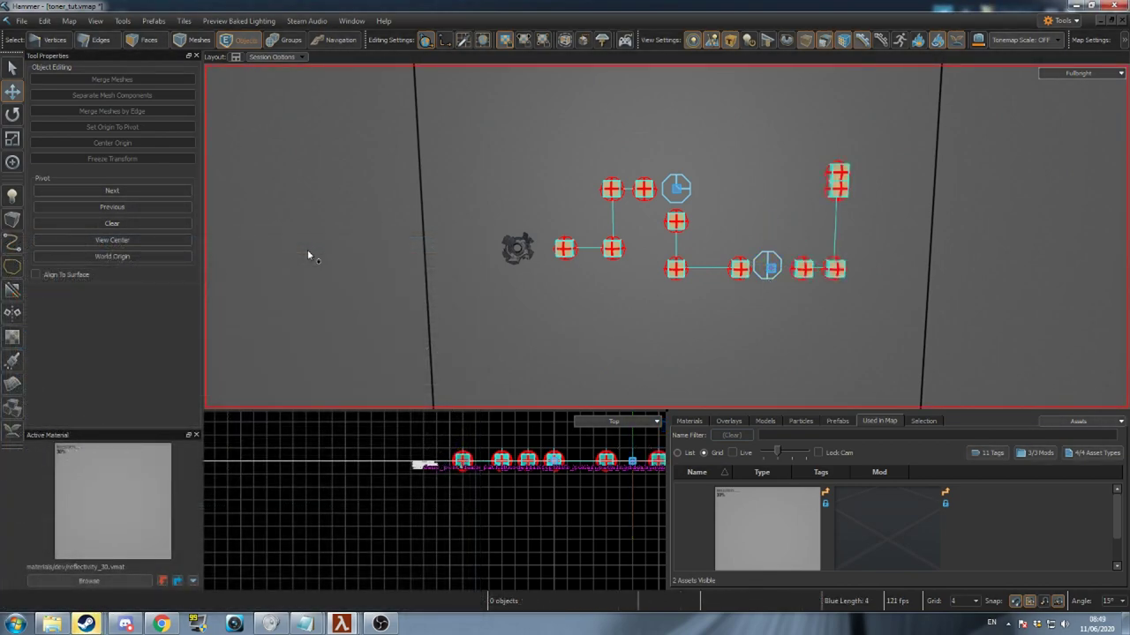
Place a new entity on the wall above the toner port and change its class to info_hlvr_toner_path
{"action": "left_click", "coordinate": [13, 194]}
{"action": "left_click", "coordinate": [492, 173]}
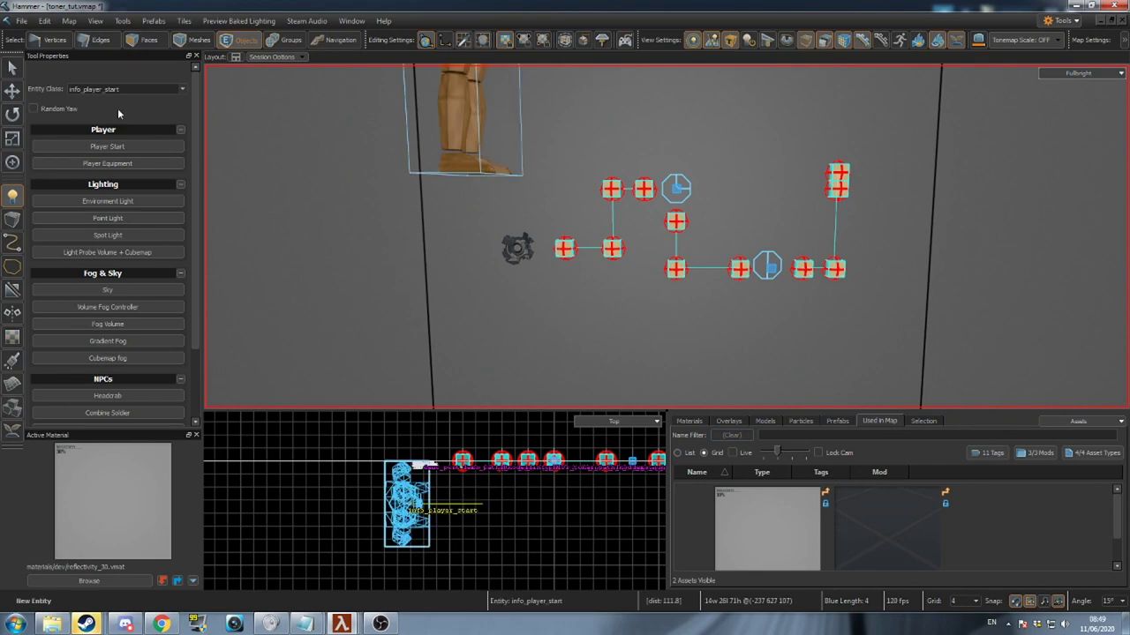
{"action": "left_click", "coordinate": [15, 69]}
{"action": "double_click", "coordinate": [446, 151]}
{"action": "left_click", "coordinate": [297, 278]}
{"action": "type", "text": "toner"}
{"action": "key", "text": "Down"}
{"action": "key", "text": "Down"}
{"action": "key", "text": "Return"}
Copy the toner path entity so that one stands near each of the three path sections
{"action": "key", "text": "t"}
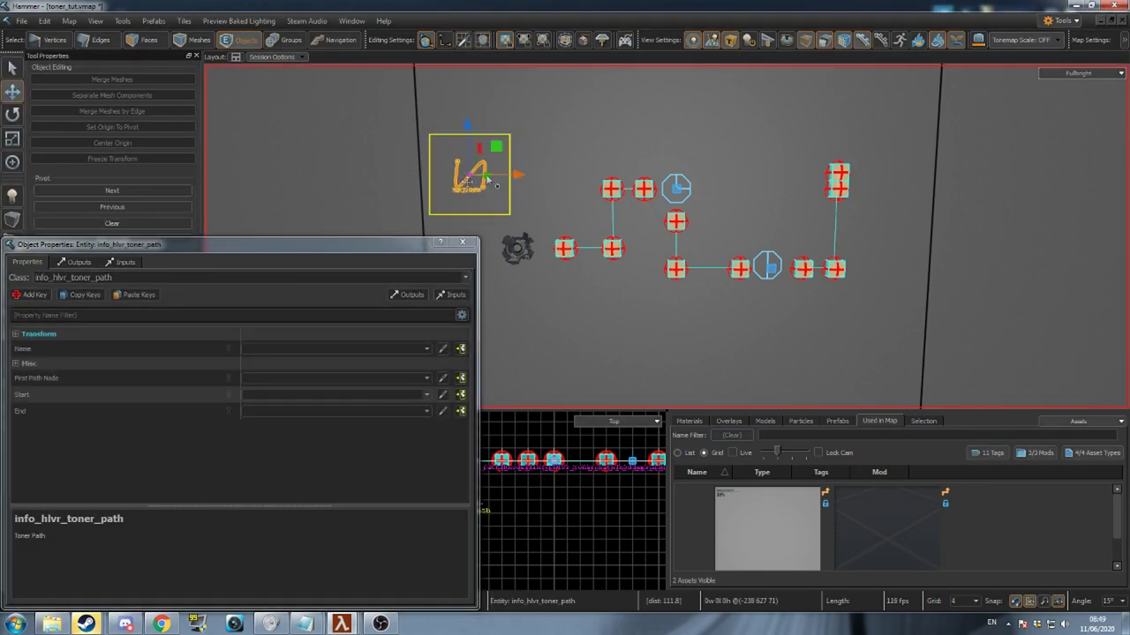
{"action": "left_click_drag", "start_coordinate": [491, 147], "coordinate": [892, 227]}
Name the toner path entity near the port demo_path1 and set its First Path Node to demo_path1_node1
{"action": "left_click", "coordinate": [561, 184]}
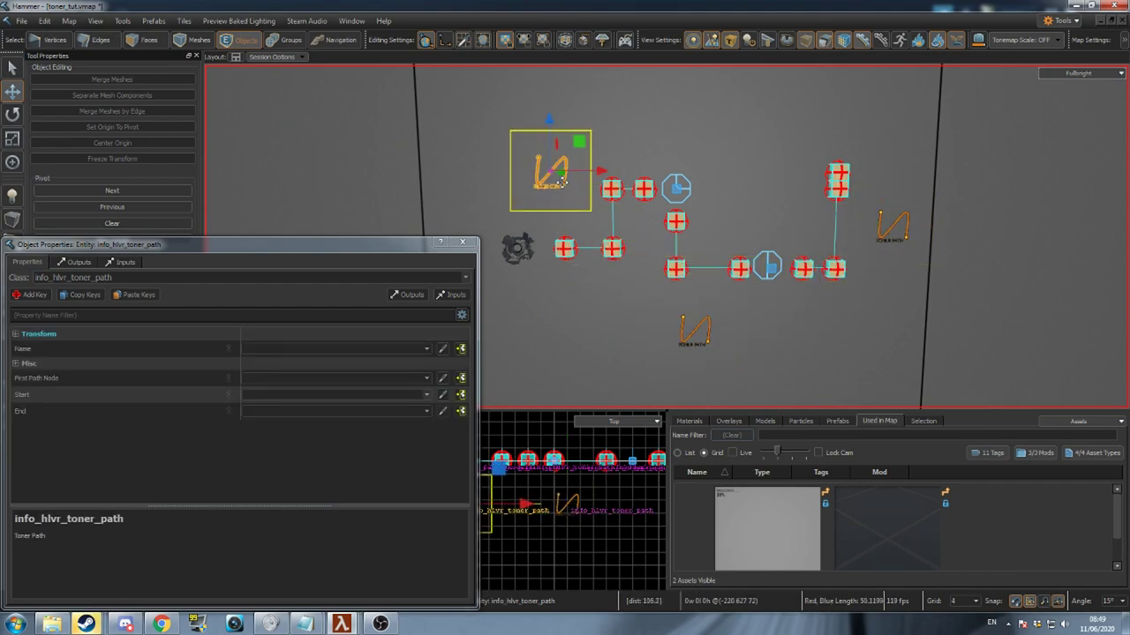
{"action": "left_click", "coordinate": [335, 348]}
{"action": "type", "text": "demo_path1"}
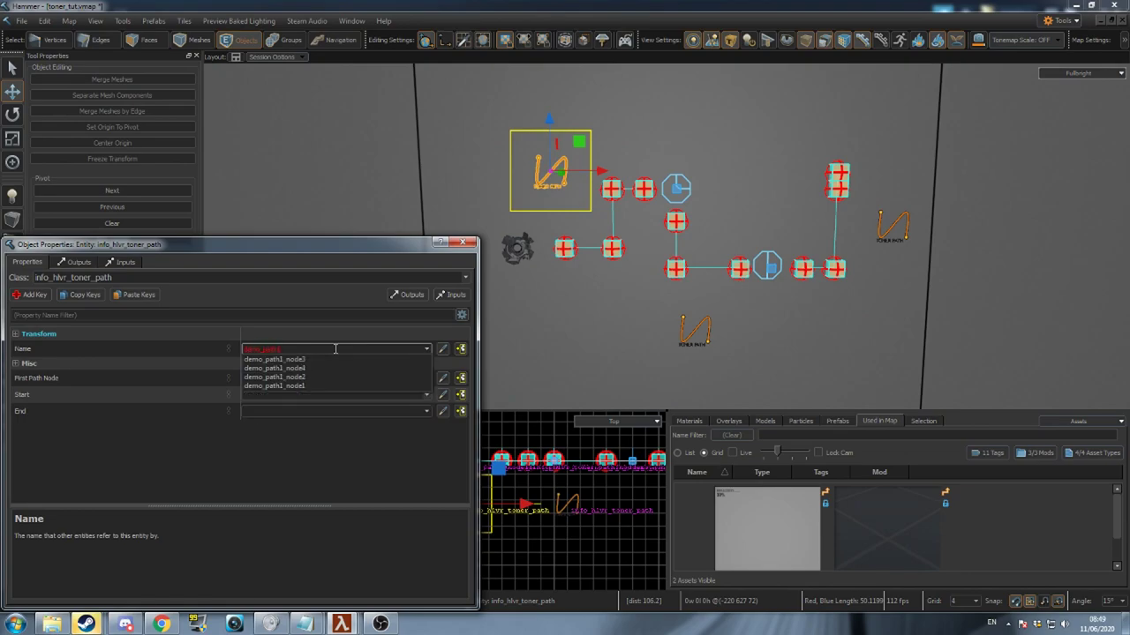
{"action": "key", "text": "Return"}
{"action": "left_click", "coordinate": [348, 377]}
{"action": "type", "text": "dem"}
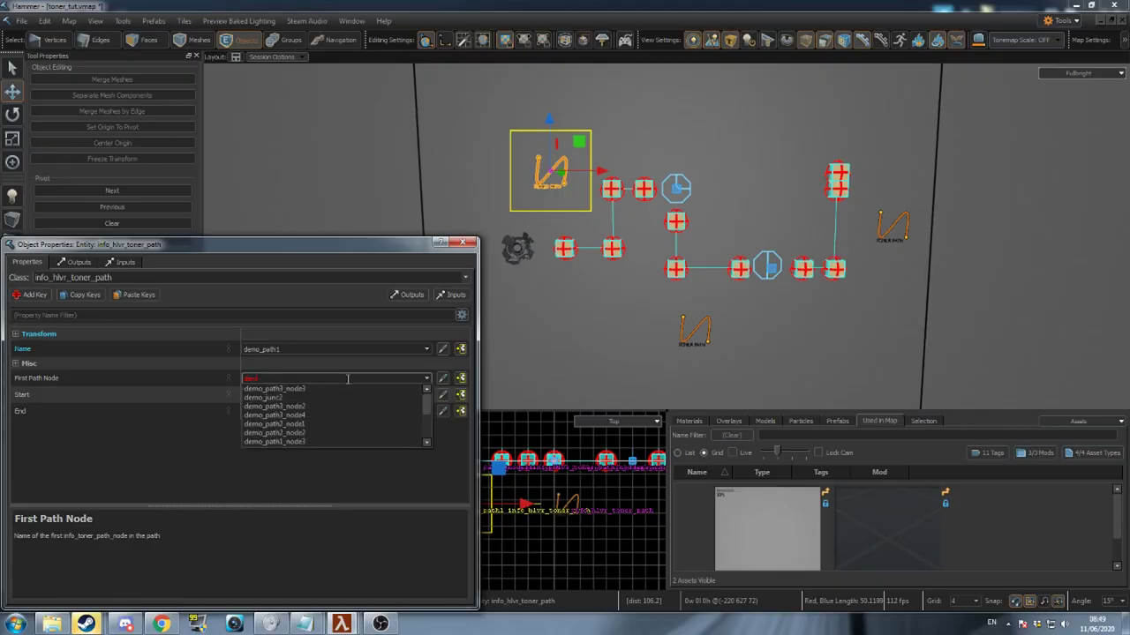
{"action": "type", "text": "o_path1"}
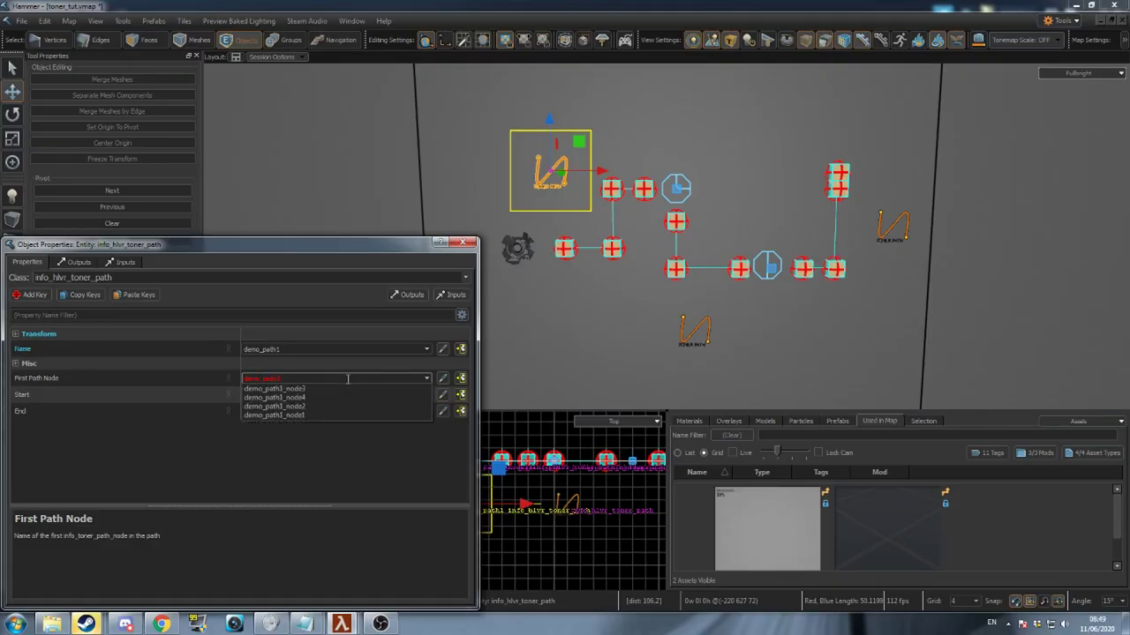
{"action": "type", "text": "_node1"}
{"action": "key", "text": "Return"}
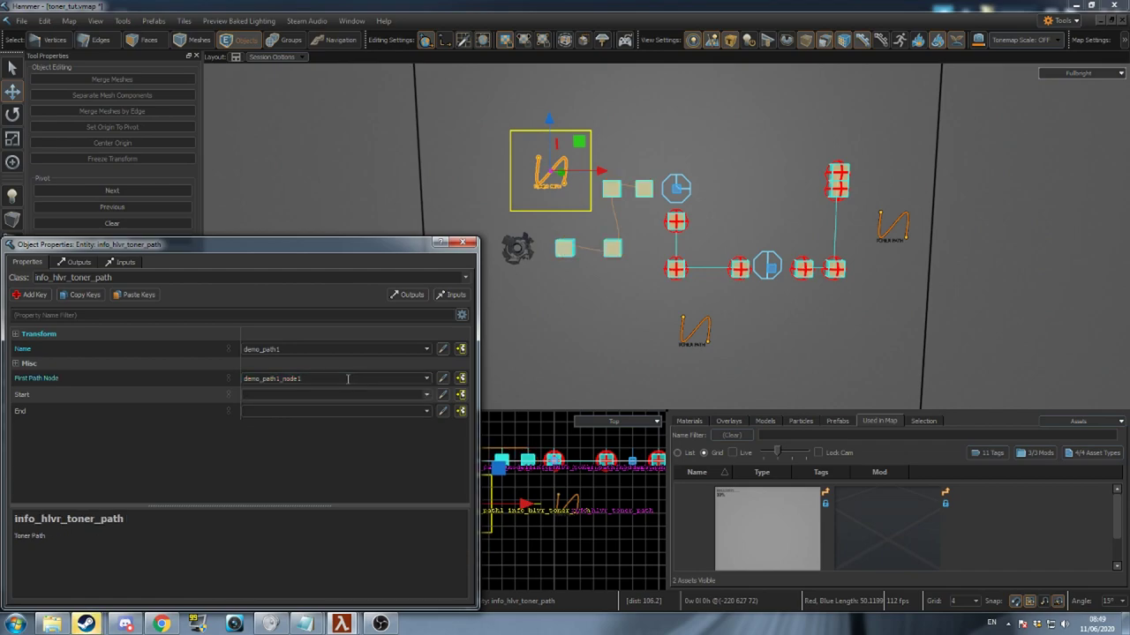
Set the first toner path's Start to demo_port and its End to demo_junc1
{"action": "left_click", "coordinate": [339, 394]}
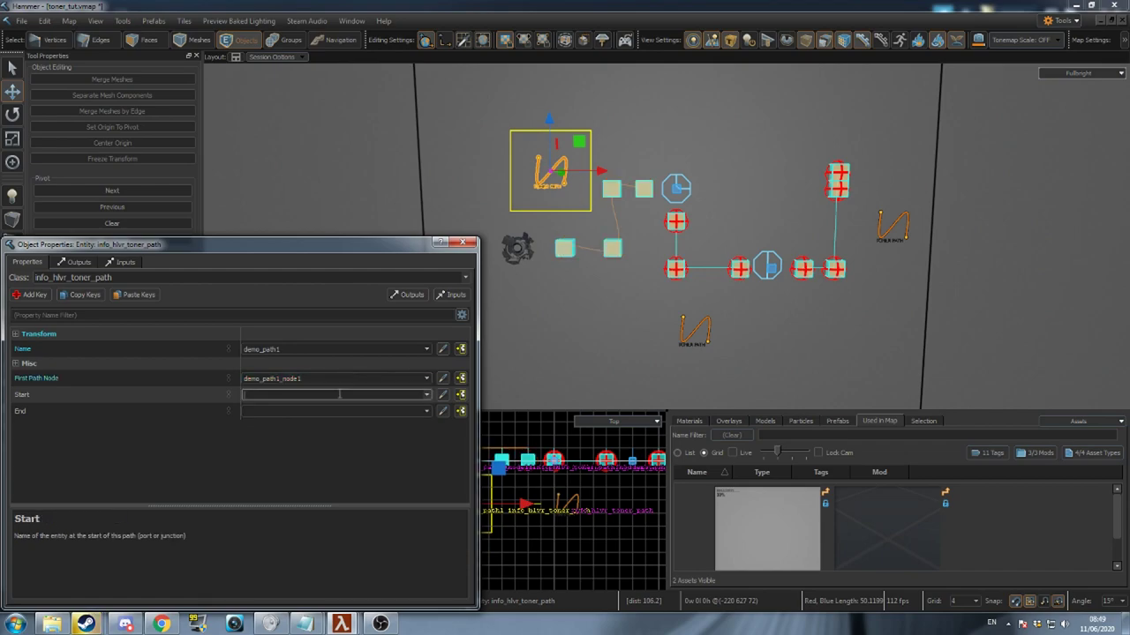
{"action": "type", "text": "demo_port"}
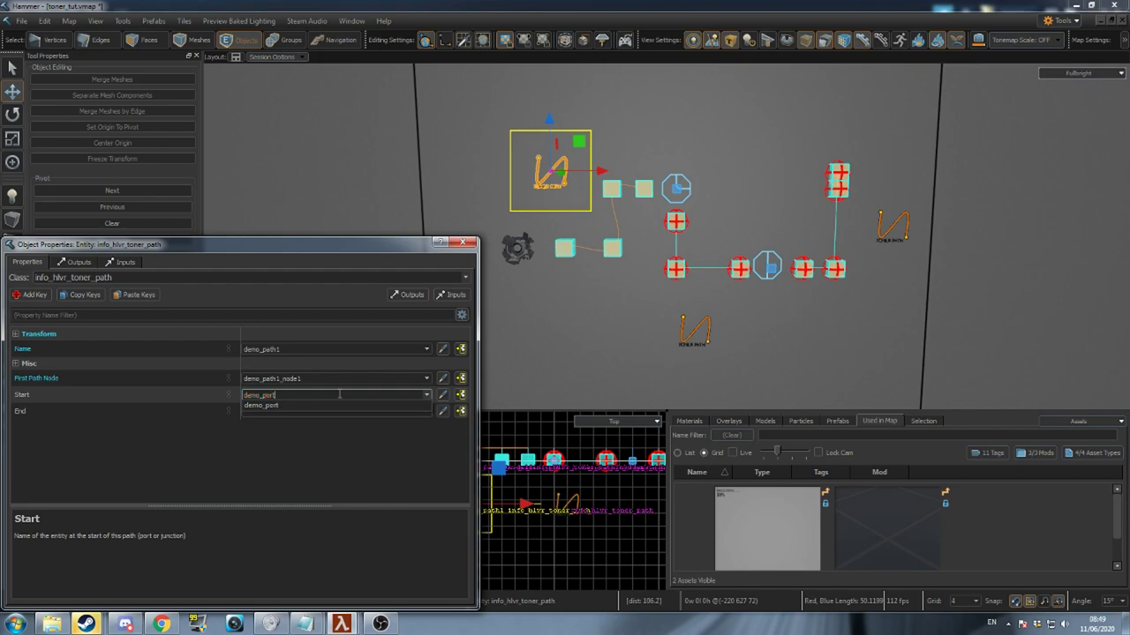
{"action": "key", "text": "Return"}
{"action": "left_click", "coordinate": [333, 410]}
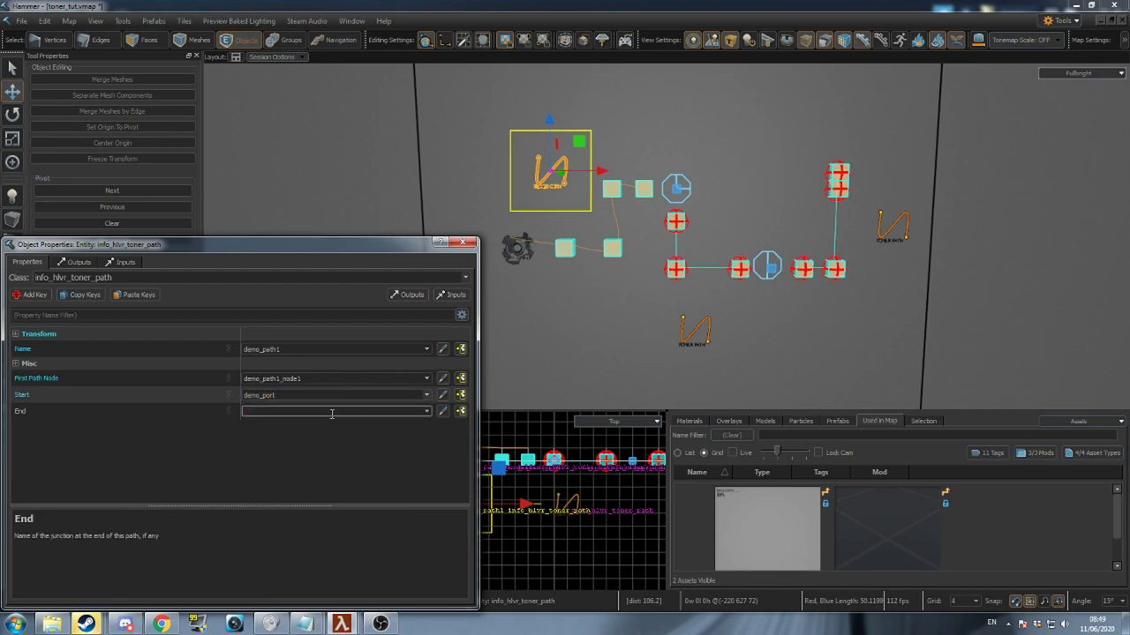
{"action": "type", "text": "demo_junc1"}
{"action": "key", "text": "Return"}
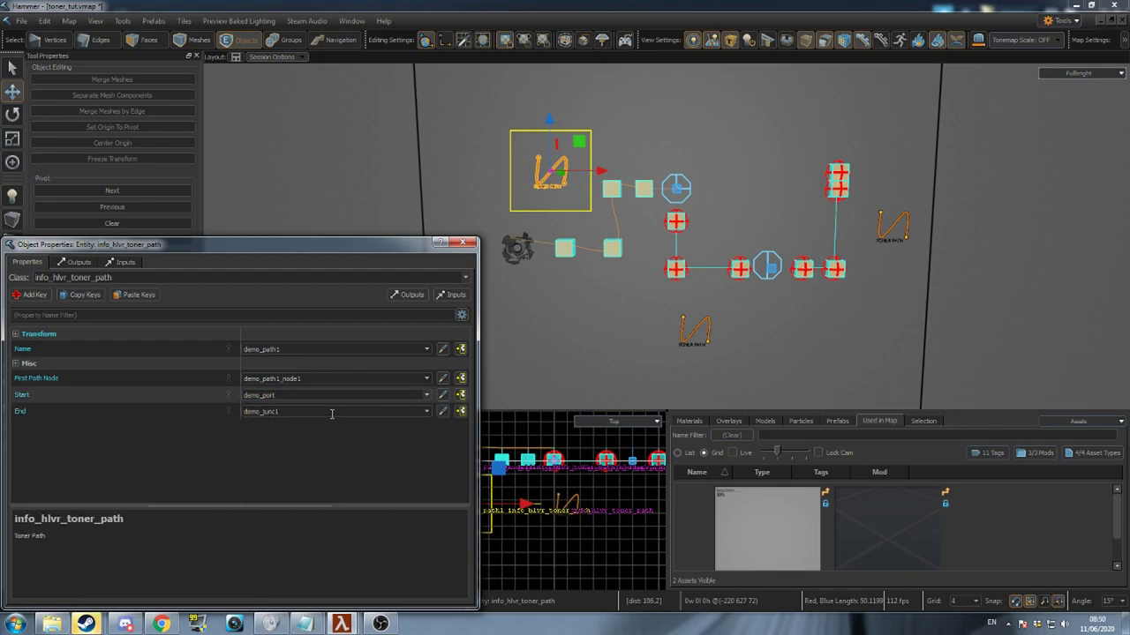
Name the toner path entity below the middle section demo_path2 and set its First Path Node to demo_path2_node1
{"action": "left_click", "coordinate": [697, 334]}
{"action": "left_click", "coordinate": [328, 349]}
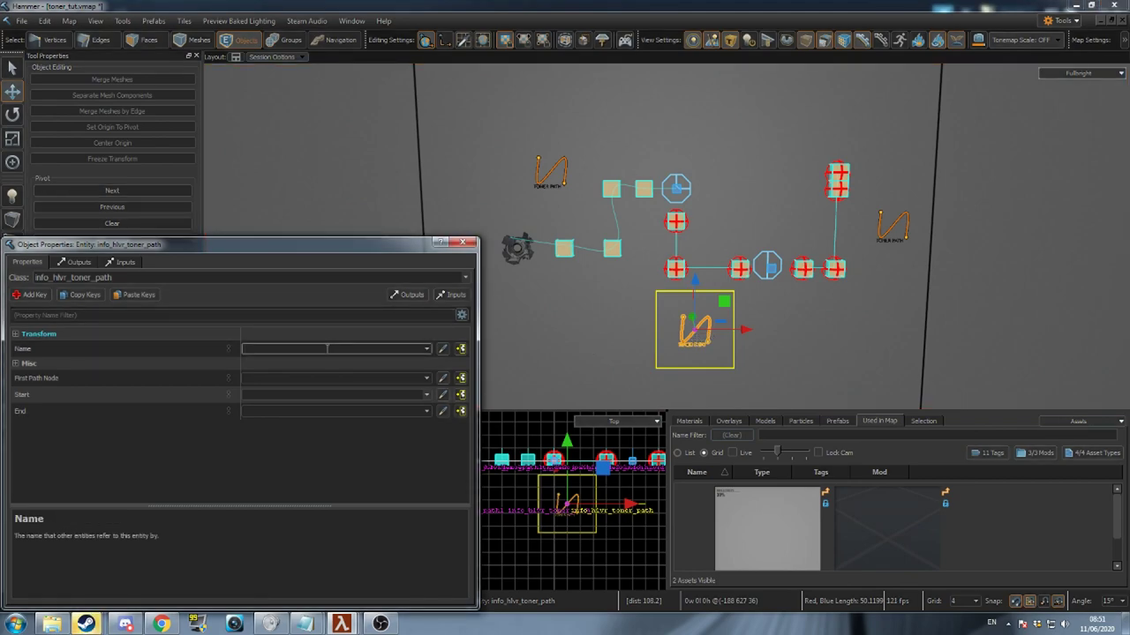
{"action": "type", "text": "demo_path2"}
{"action": "key", "text": "Return"}
{"action": "left_click", "coordinate": [323, 378]}
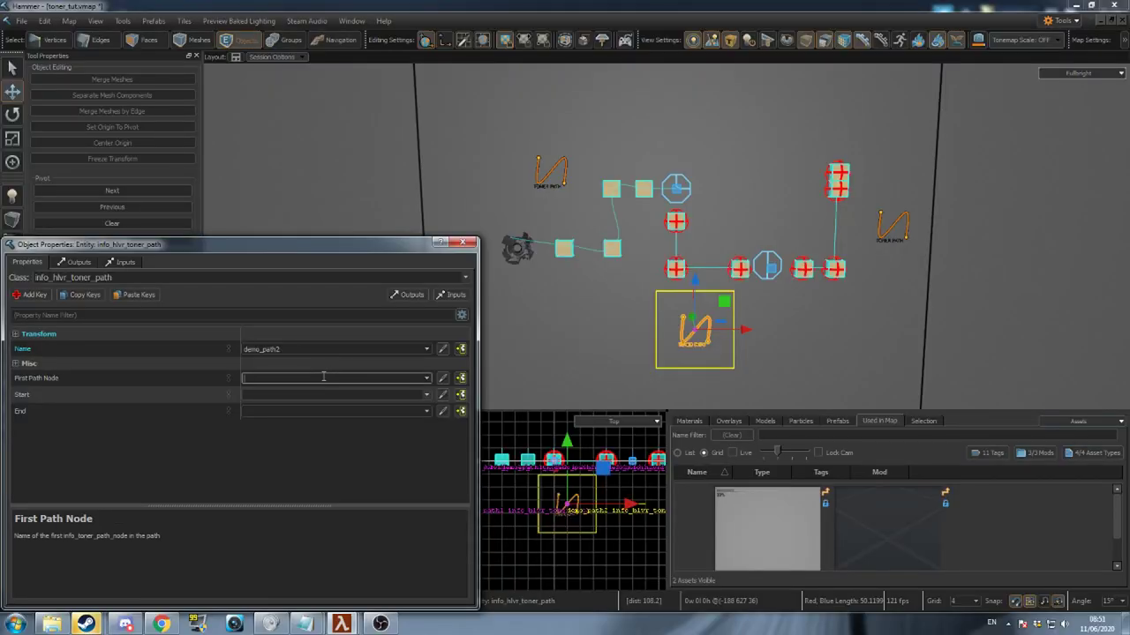
{"action": "type", "text": "demo_path"}
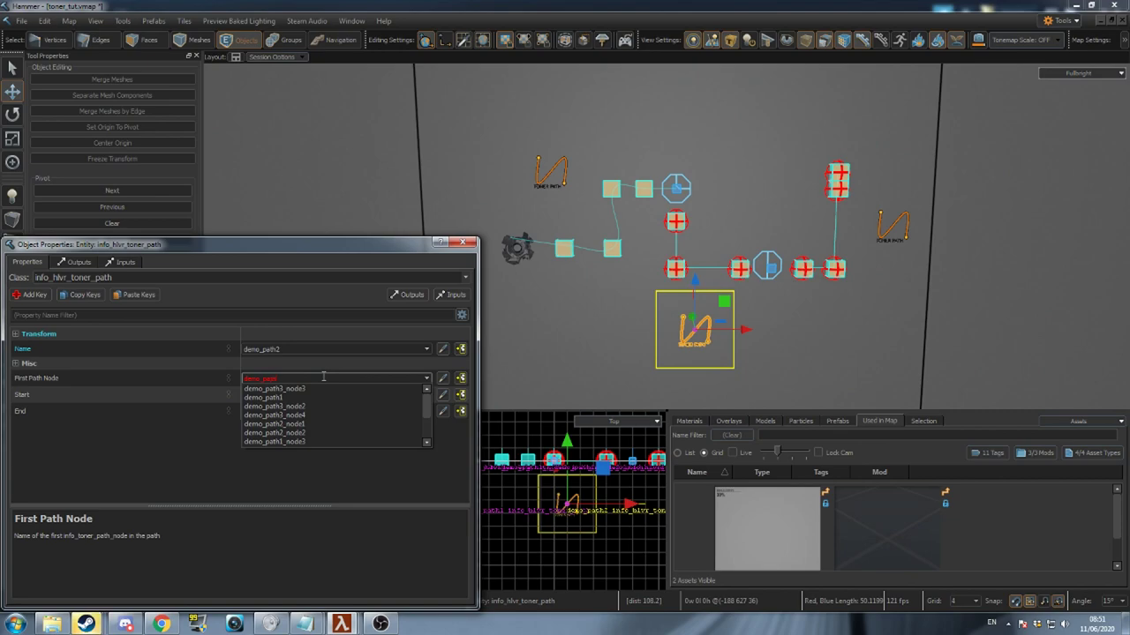
{"action": "type", "text": "2_node1"}
{"action": "key", "text": "Return"}
Set the second toner path's Start to demo_junc1 and its End to demo_junc2
{"action": "left_click", "coordinate": [312, 399]}
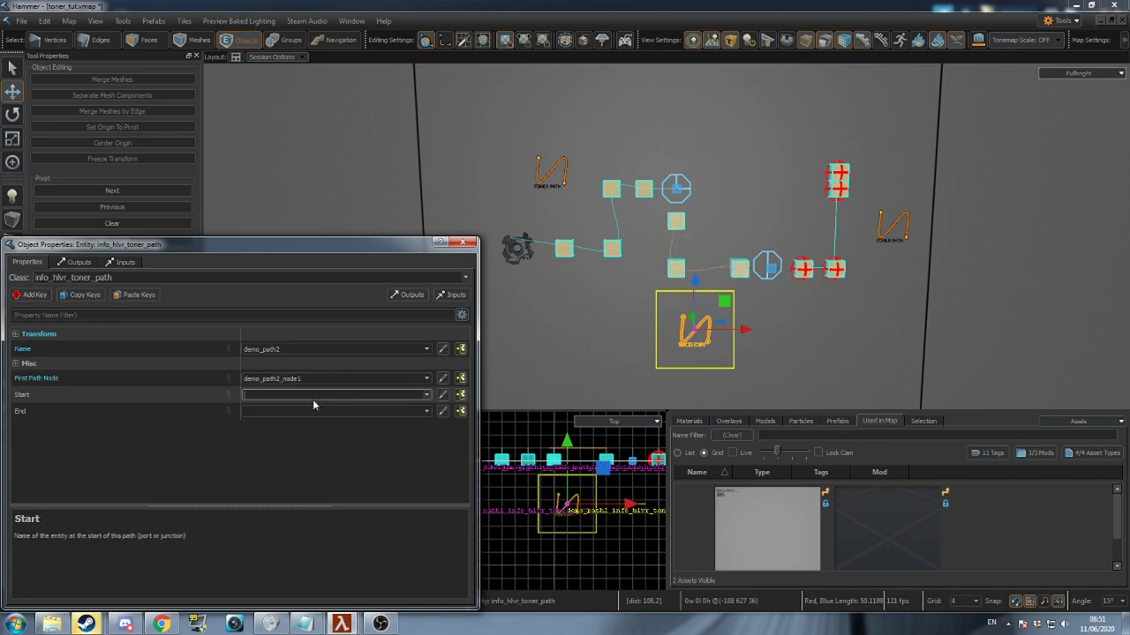
{"action": "type", "text": "demo_junc1"}
{"action": "key", "text": "Return"}
{"action": "left_click", "coordinate": [311, 412]}
{"action": "type", "text": "demo_junc2"}
{"action": "key", "text": "Return"}
Name the remaining toner path entity demo_path3 and set its First Path Node to demo_path3_node1
{"action": "left_click", "coordinate": [891, 228]}
{"action": "left_click", "coordinate": [337, 348]}
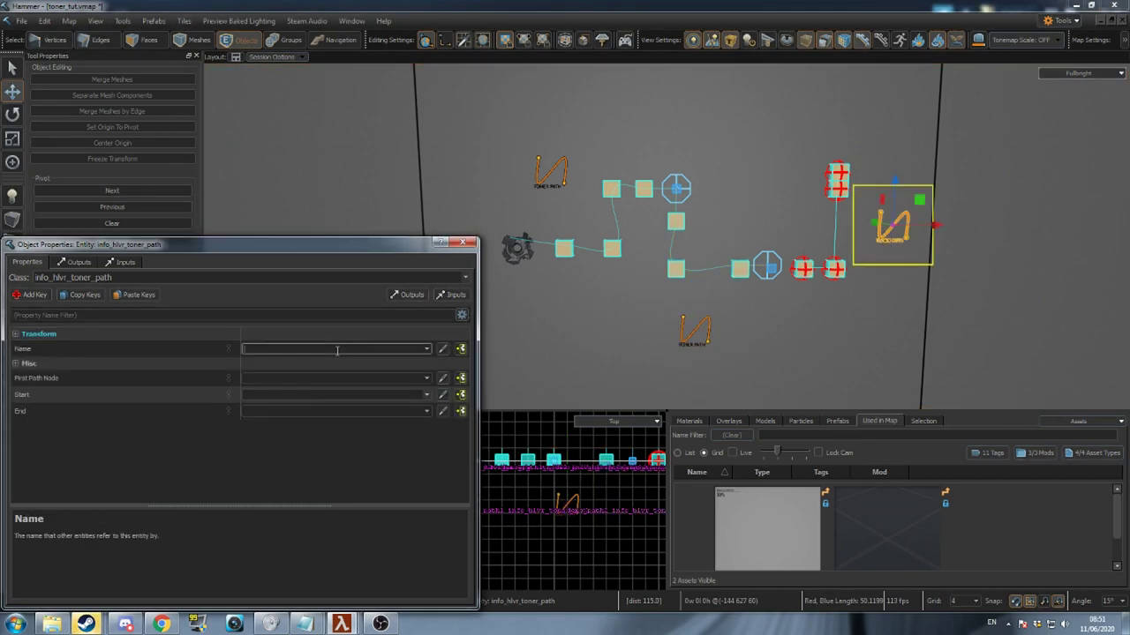
{"action": "type", "text": "demo_path3"}
{"action": "key", "text": "Return"}
{"action": "left_click", "coordinate": [327, 377]}
{"action": "type", "text": "demo_path"}
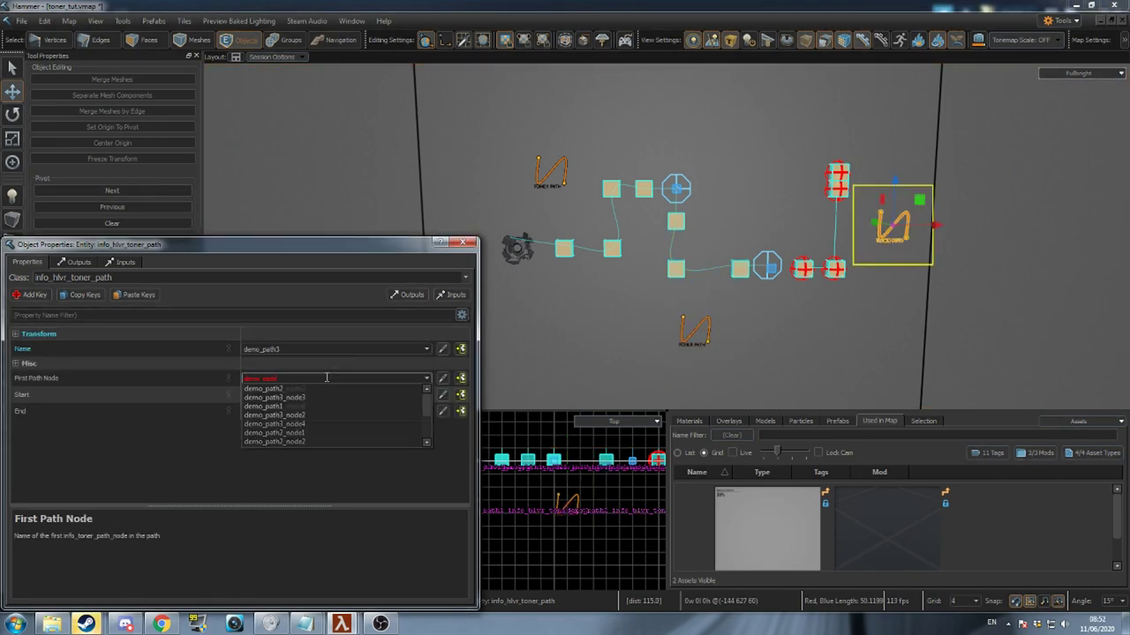
{"action": "type", "text": "3_node1"}
{"action": "key", "text": "Return"}
Set the third toner path's Start to demo_junc2
{"action": "left_click", "coordinate": [323, 394]}
{"action": "type", "text": "demo_junc"}
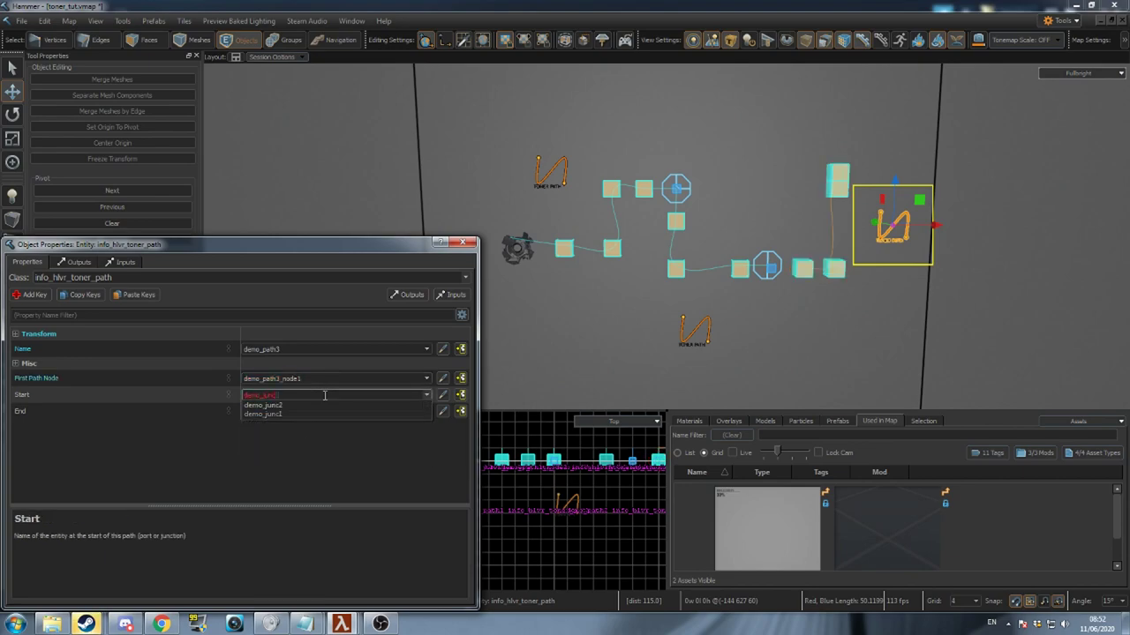
{"action": "type", "text": "2"}
{"action": "key", "text": "Return"}
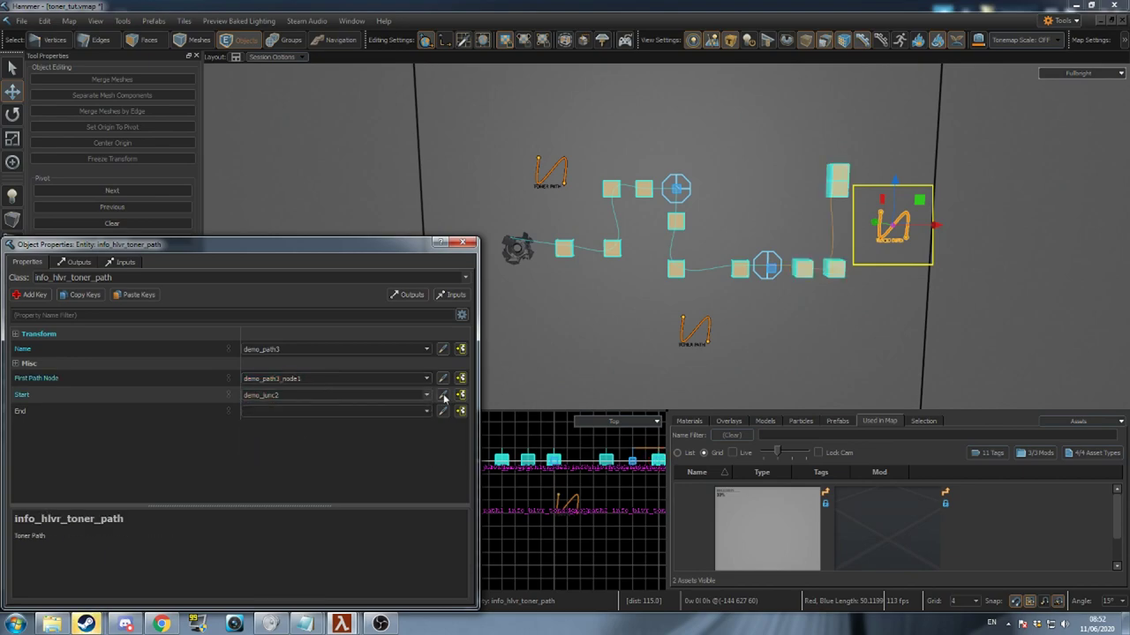
Set Connected Path Entity 2 (Left) of junction demo_junc1 to demo_path1
{"action": "left_click", "coordinate": [676, 189]}
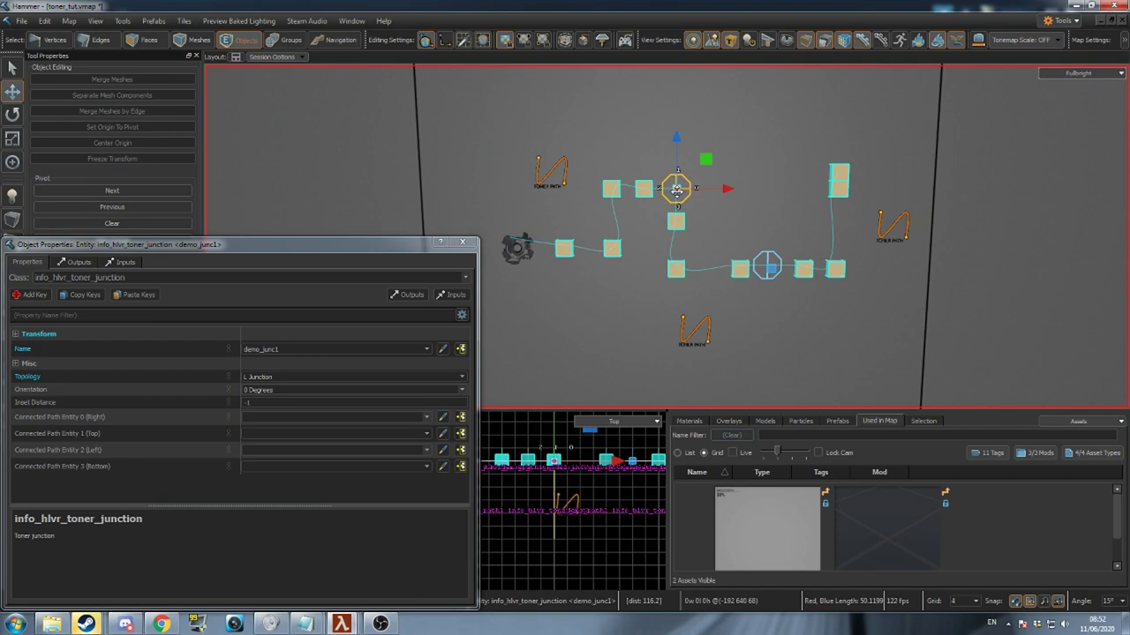
{"action": "left_click", "coordinate": [120, 416]}
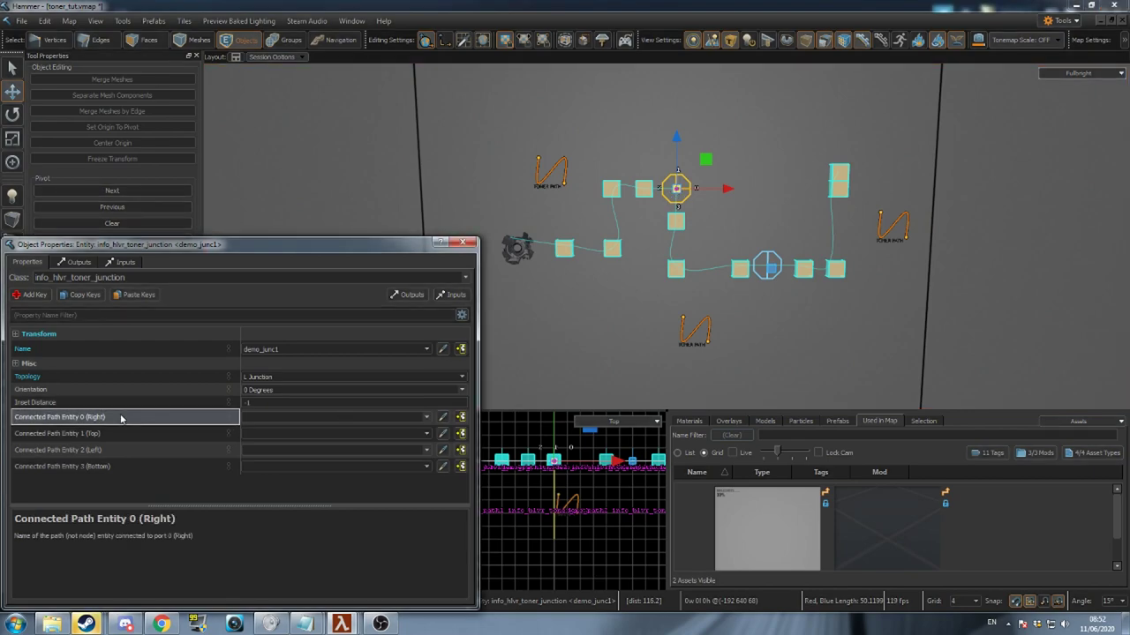
{"action": "left_click", "coordinate": [124, 433]}
{"action": "left_click", "coordinate": [123, 449]}
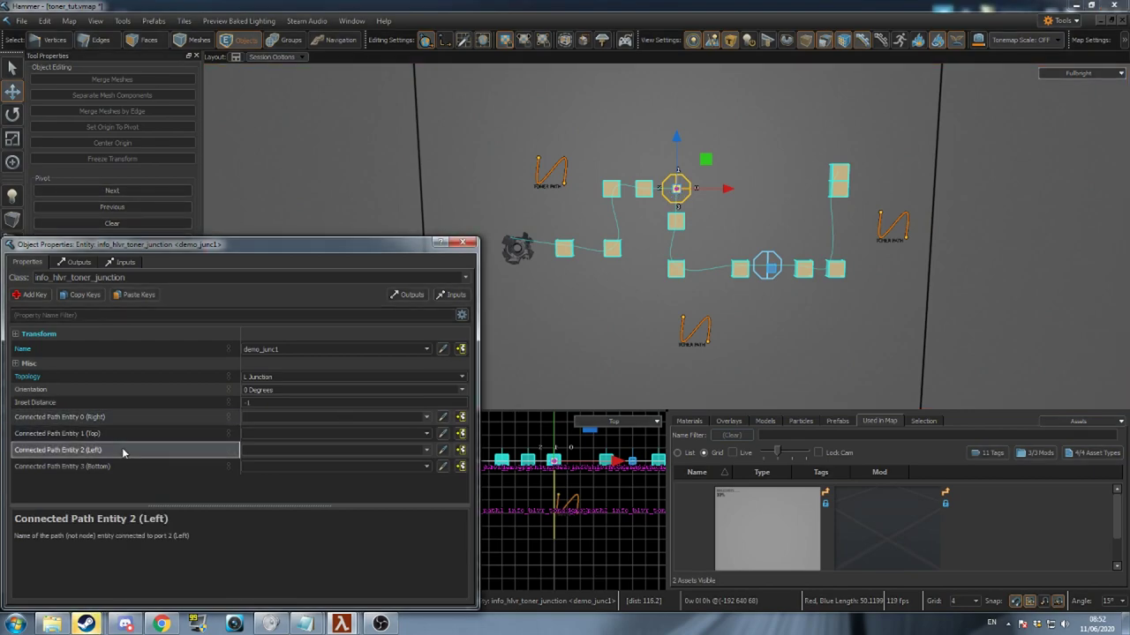
{"action": "left_click", "coordinate": [124, 466]}
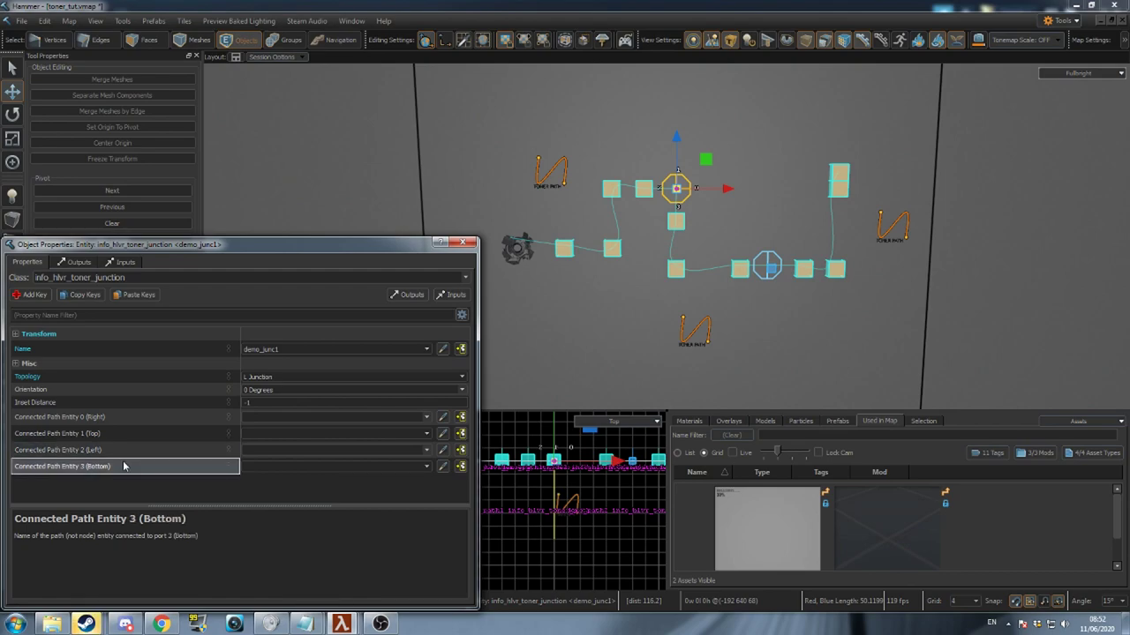
{"action": "left_click", "coordinate": [267, 450]}
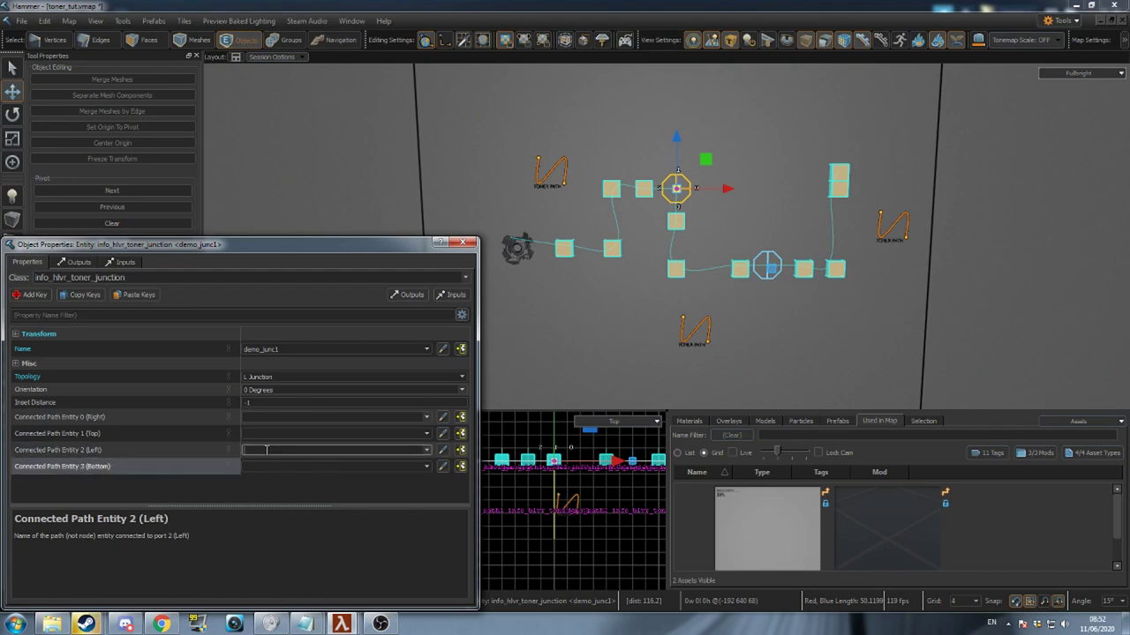
{"action": "type", "text": "d"}
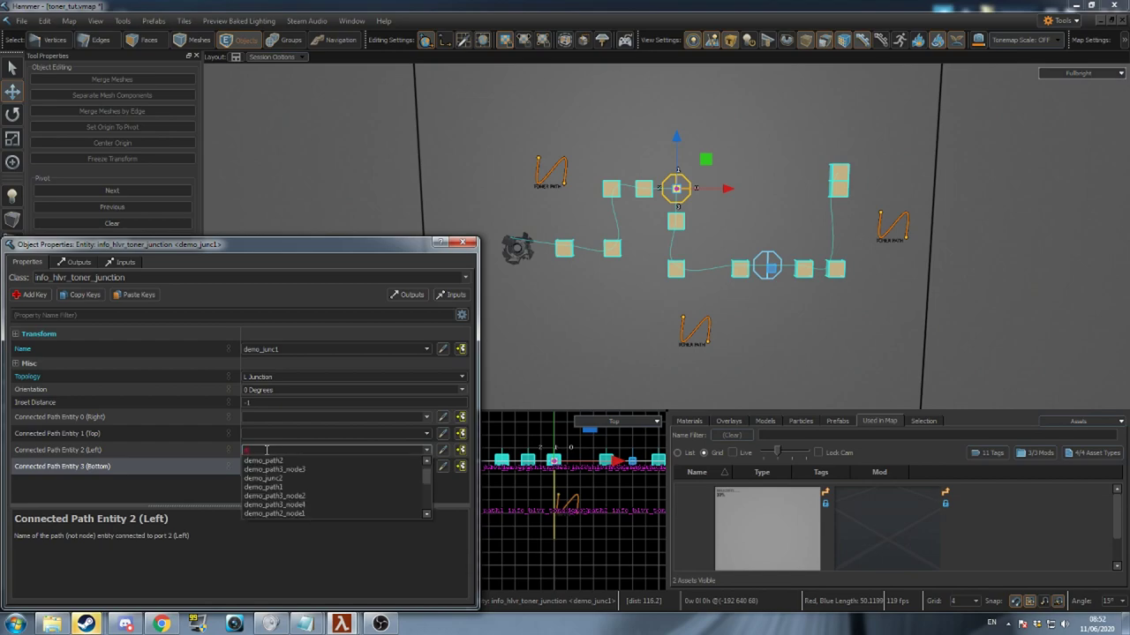
{"action": "type", "text": "emo_path1"}
{"action": "key", "text": "Return"}
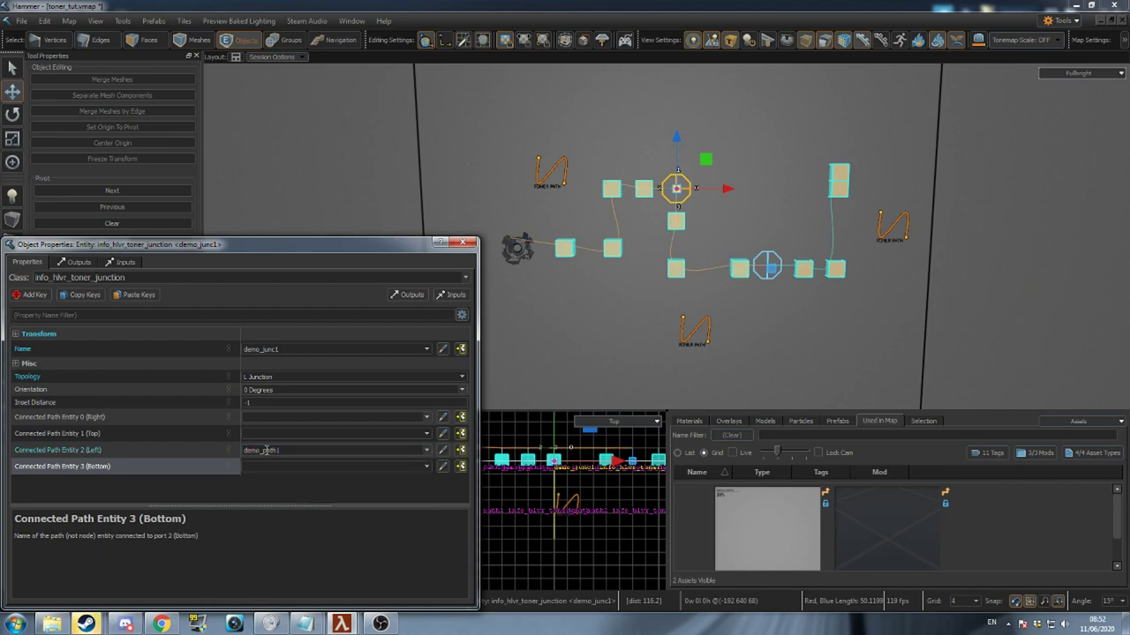
Set Connected Path Entity 3 (Bottom) of junction demo_junc1 to demo_path2
{"action": "left_click", "coordinate": [275, 465]}
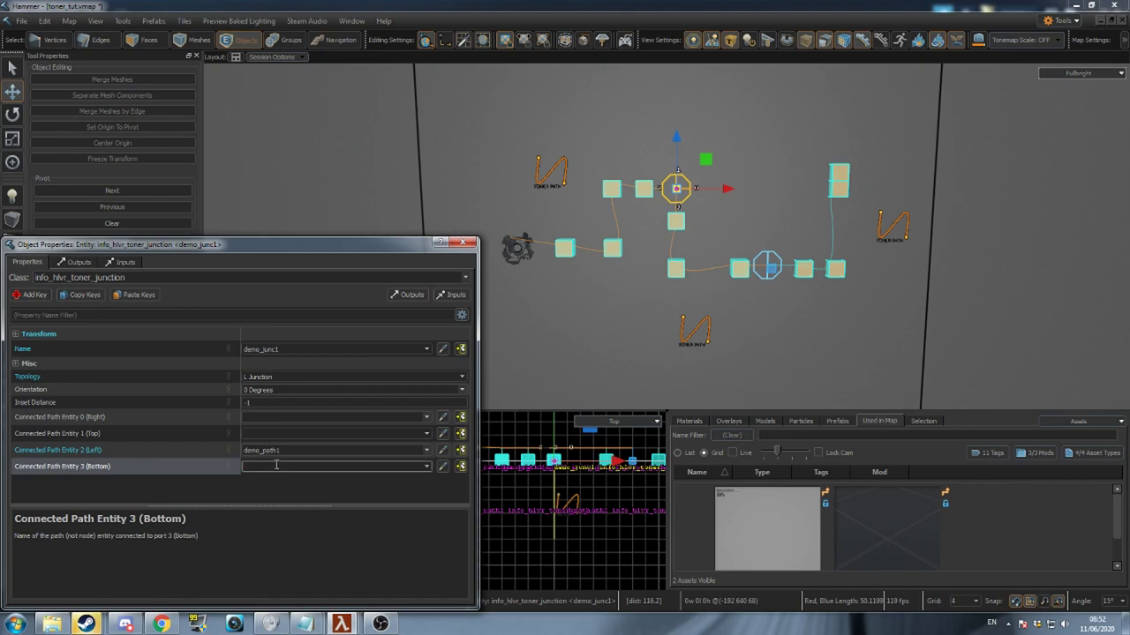
{"action": "type", "text": "demo_path"}
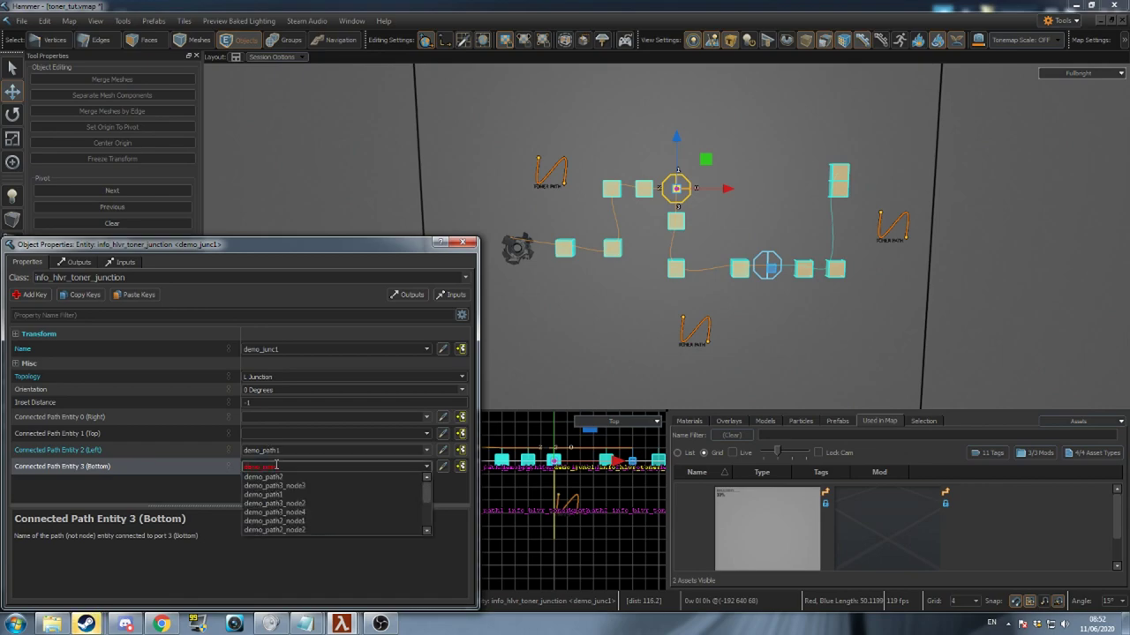
{"action": "type", "text": "2"}
{"action": "key", "text": "Return"}
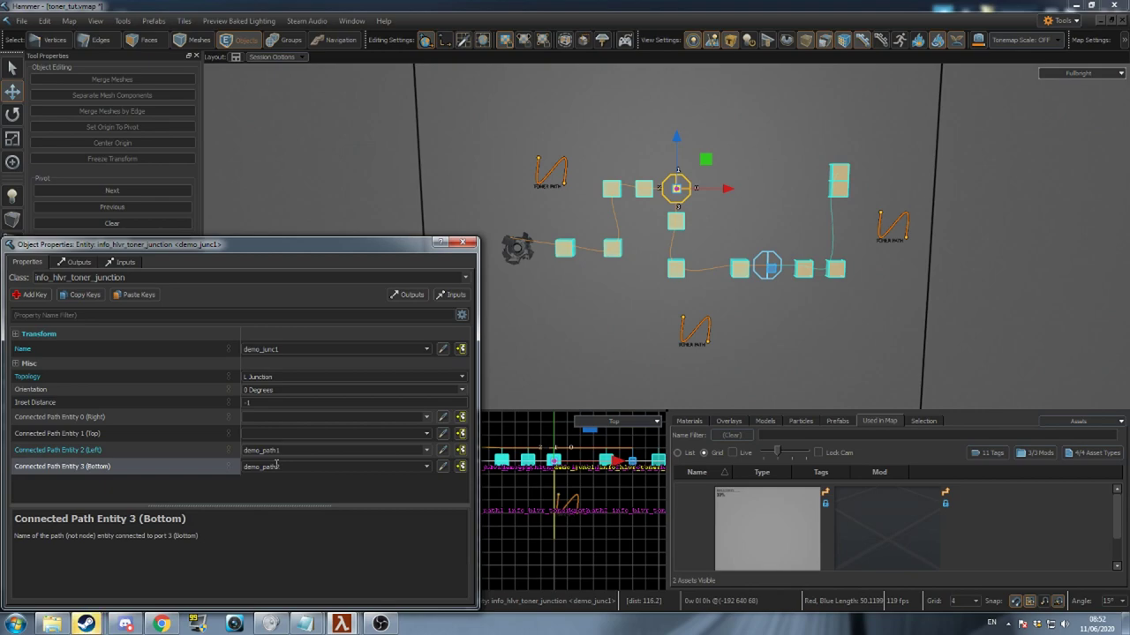
Connect junction demo_junc2 to demo_path2 as Connected Path Entity 2 (Left) and demo_path3 as Connected Path Entity 0 (Right)
{"action": "left_click", "coordinate": [767, 266]}
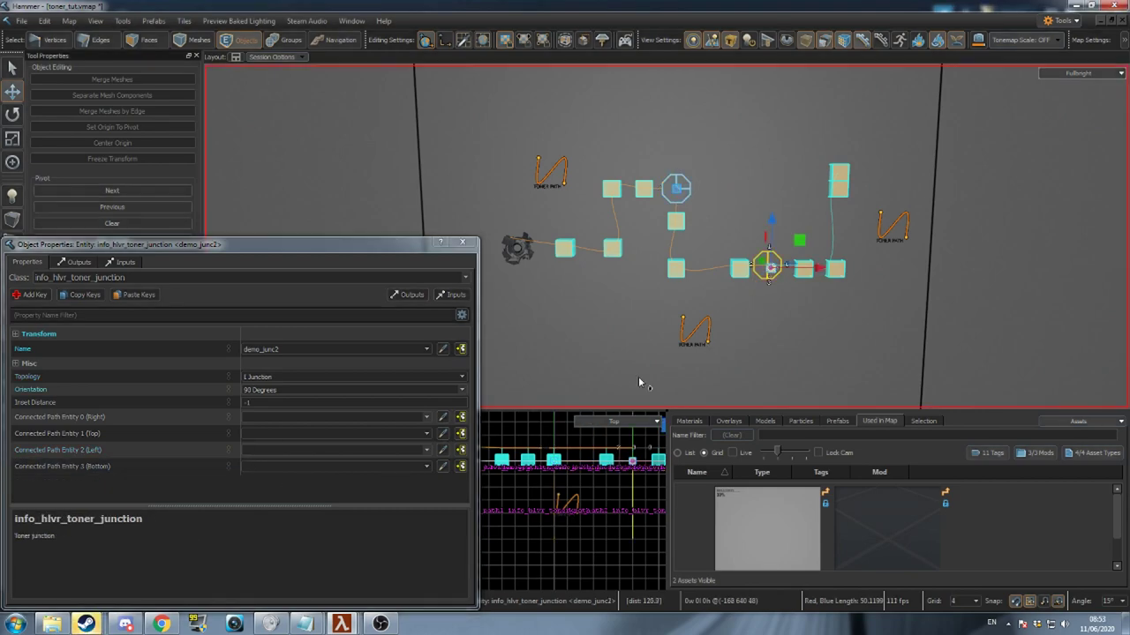
{"action": "left_click", "coordinate": [319, 449]}
{"action": "type", "text": "demo_path2"}
{"action": "key", "text": "Return"}
{"action": "left_click", "coordinate": [317, 419]}
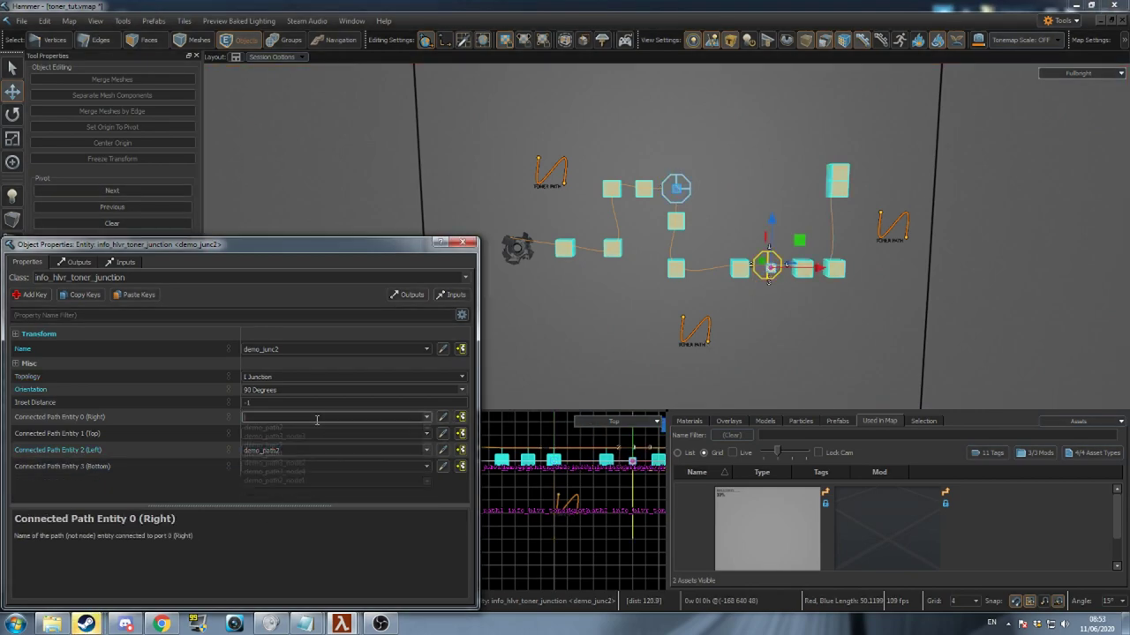
{"action": "type", "text": "demo_path3"}
{"action": "key", "text": "Return"}
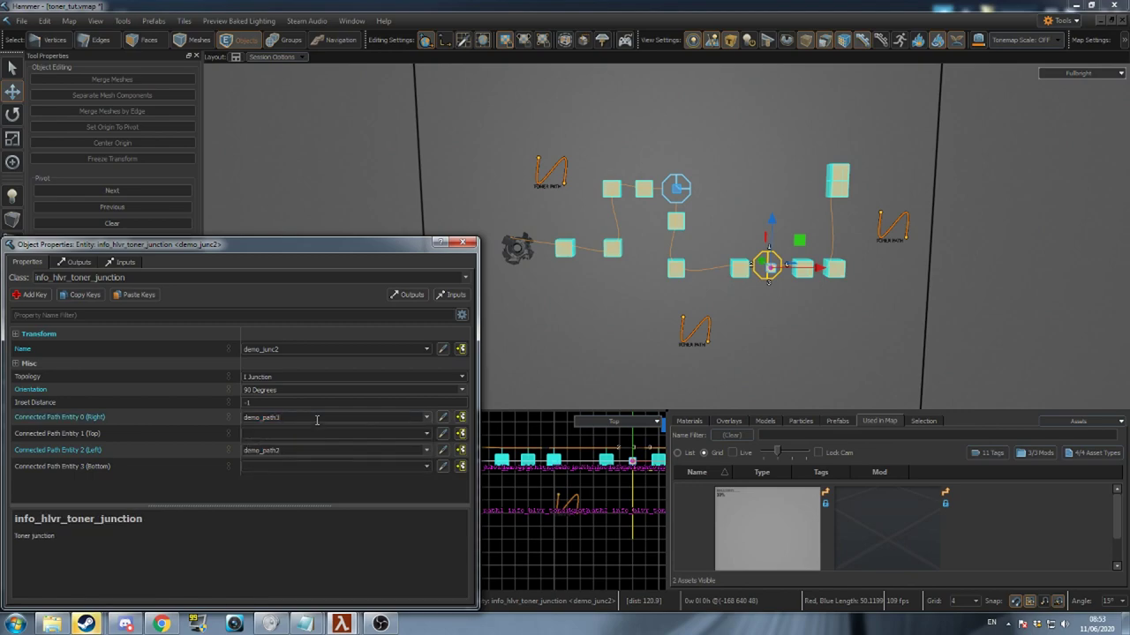
Add an output to toner path demo_path3 that fires SetComplete on demo_port on OnPowerOn
{"action": "left_click", "coordinate": [885, 229]}
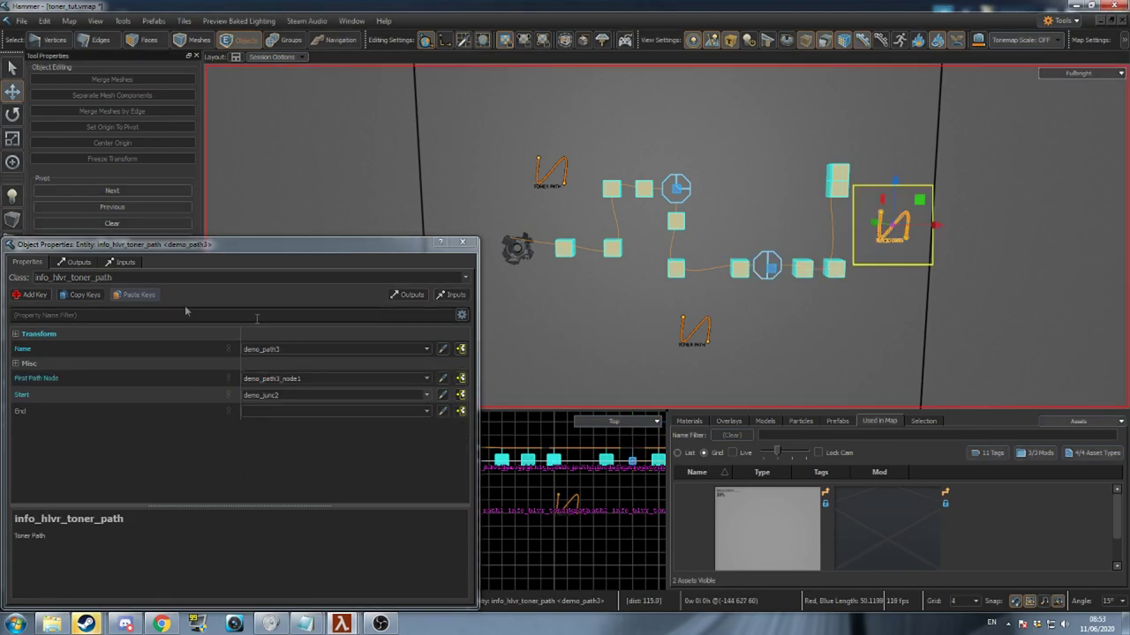
{"action": "left_click", "coordinate": [75, 262]}
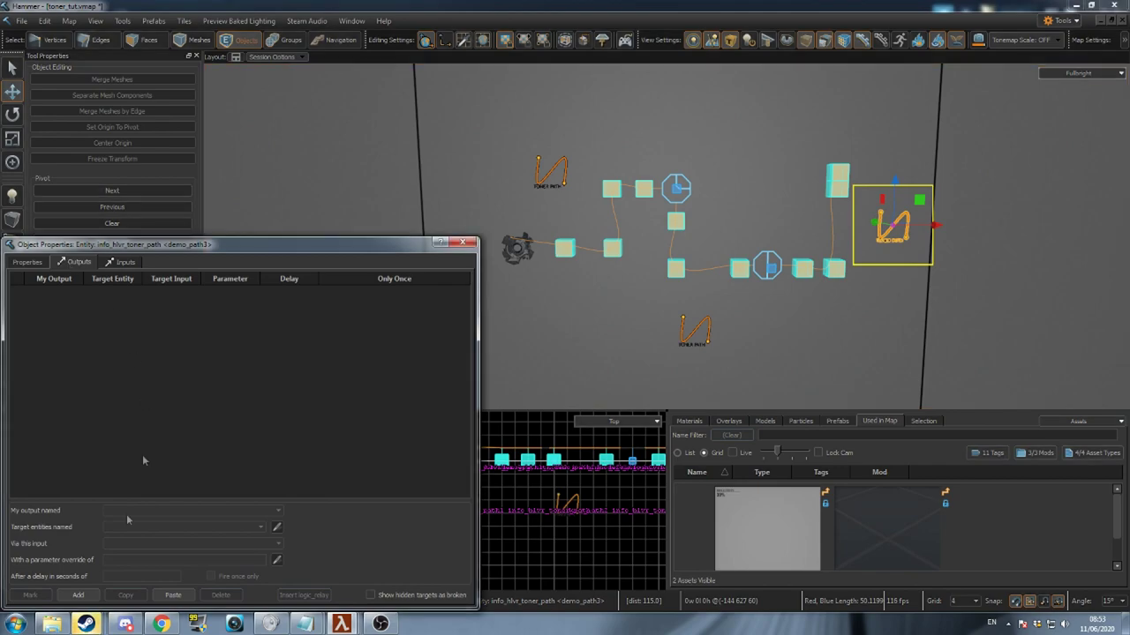
{"action": "left_click", "coordinate": [77, 595]}
{"action": "type", "text": "OnPowerOn"}
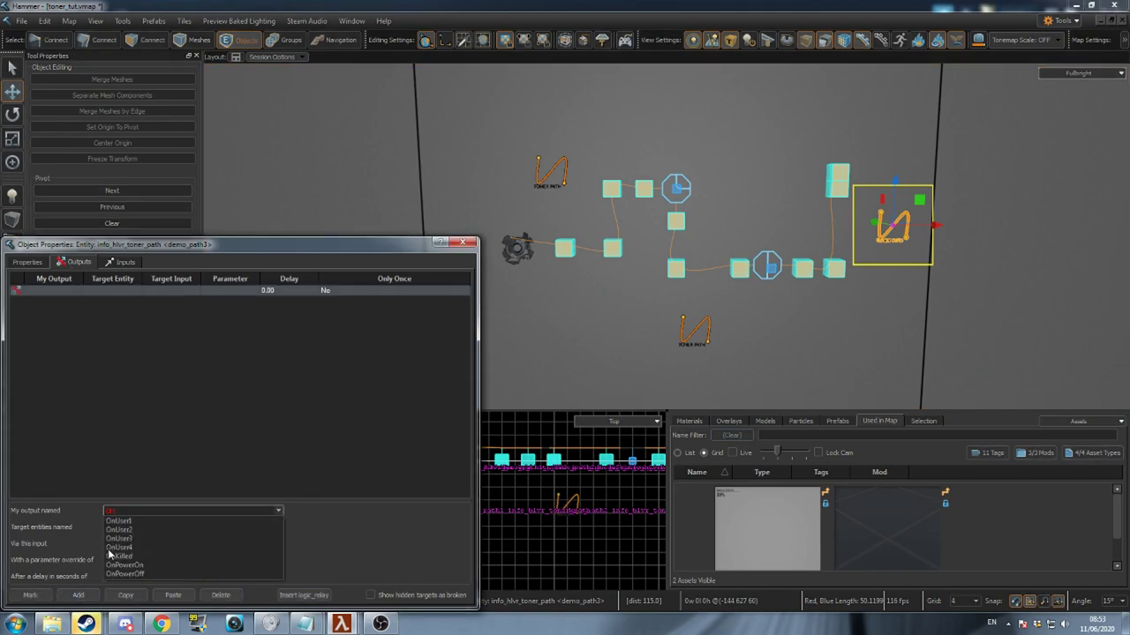
{"action": "key", "text": "Down"}
{"action": "key", "text": "Return"}
{"action": "left_click", "coordinate": [202, 528]}
{"action": "left_click", "coordinate": [201, 528]}
{"action": "type", "text": "demo_port"}
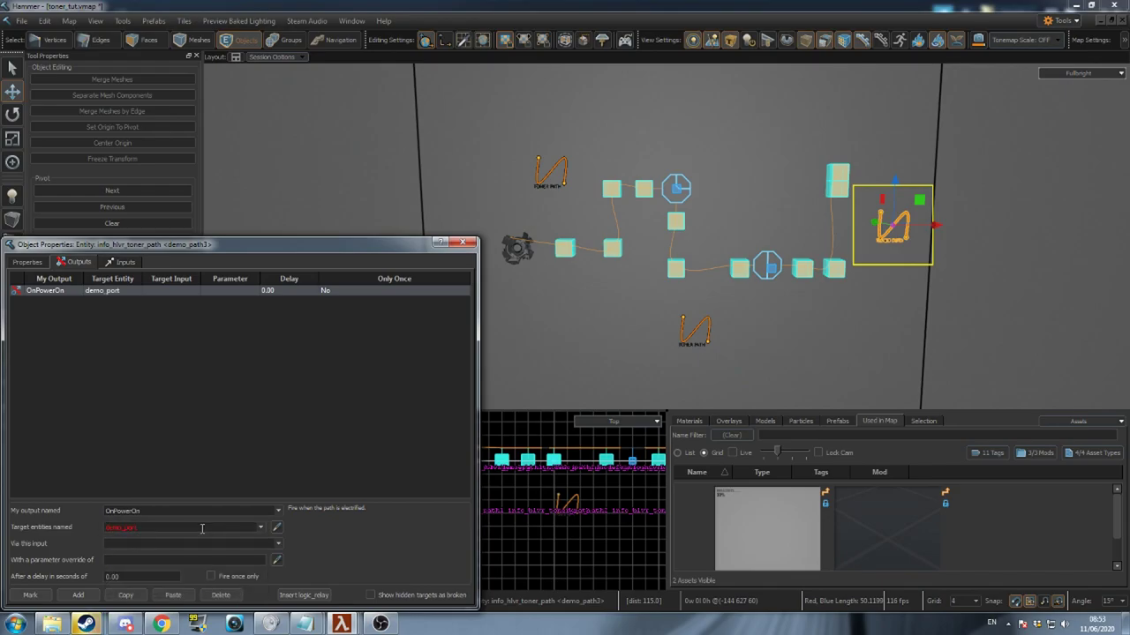
{"action": "left_click", "coordinate": [210, 546]}
{"action": "type", "text": "SetComplete"}
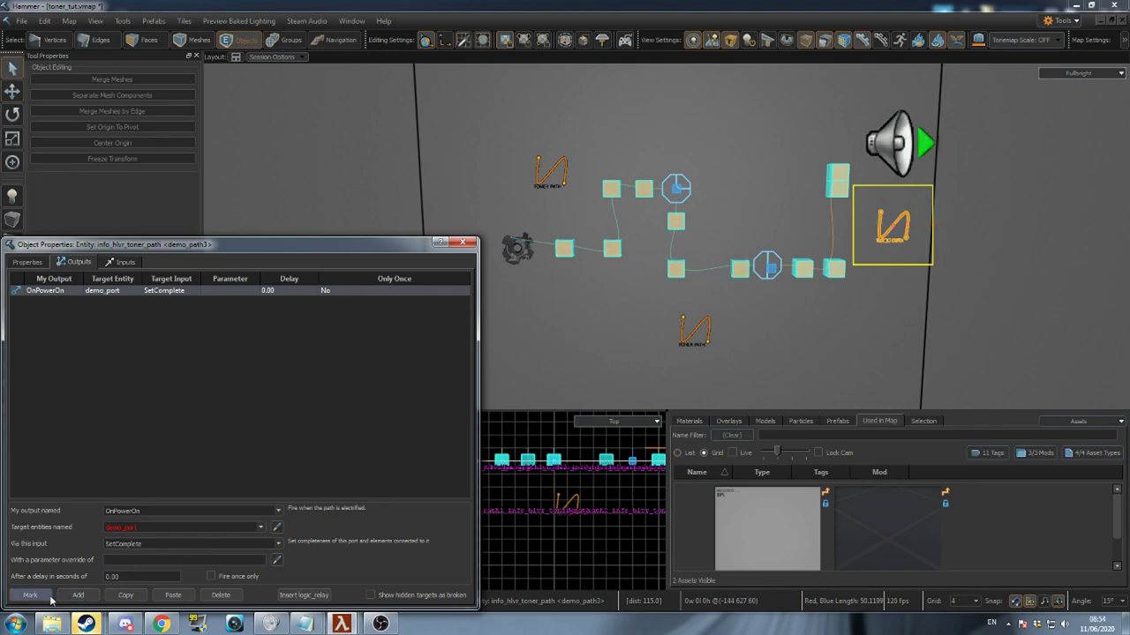
Add a second OnPowerOn output to demo_path3 that fires StartSound on demo_audio, and close the object properties
{"action": "left_click", "coordinate": [77, 595]}
{"action": "type", "text": "On"}
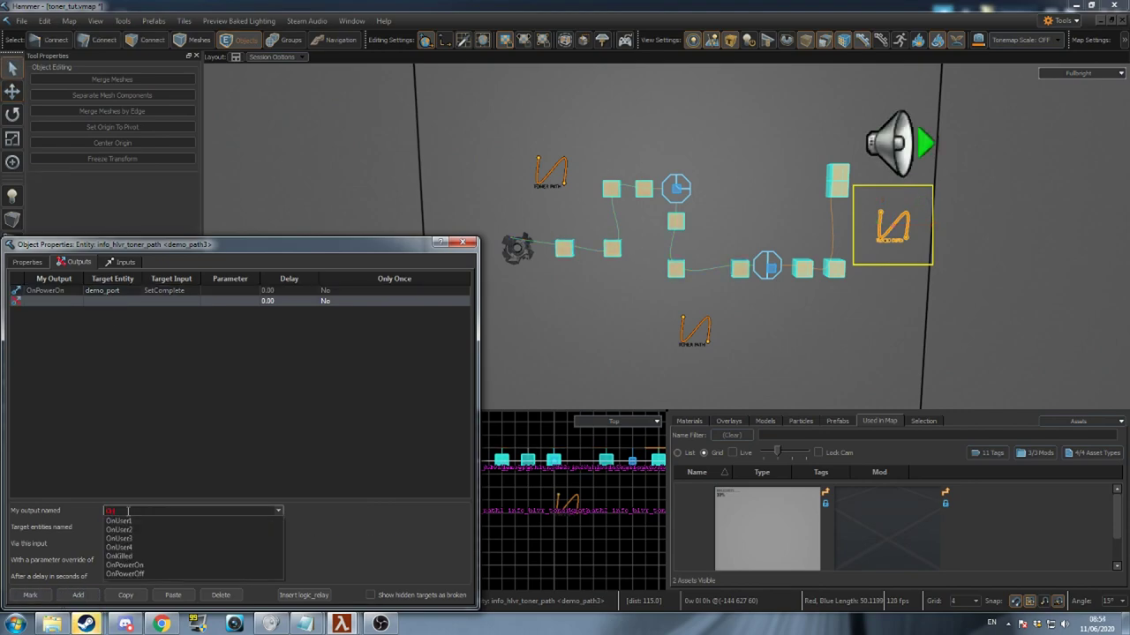
{"action": "type", "text": "PowerOn"}
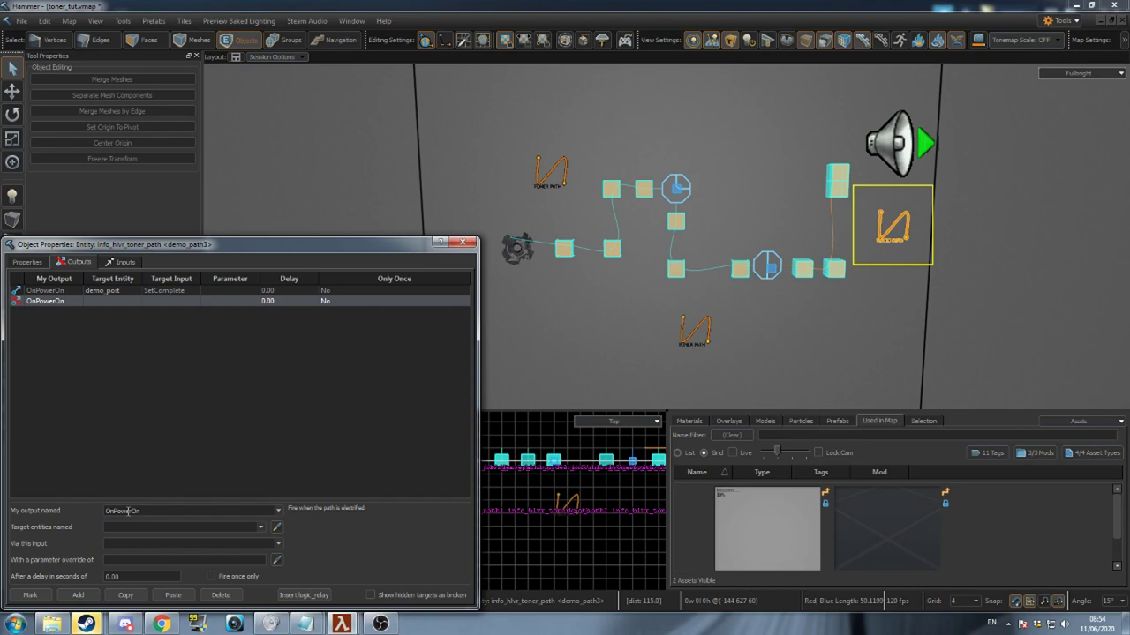
{"action": "left_click", "coordinate": [162, 528]}
{"action": "type", "text": "demo_audio"}
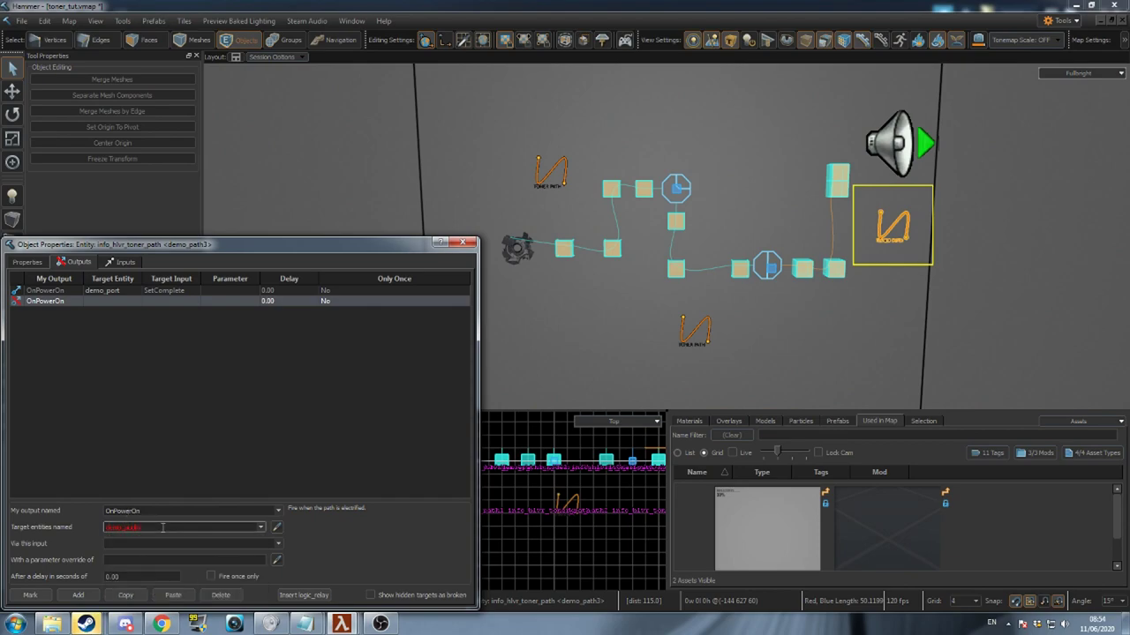
{"action": "key", "text": "Return"}
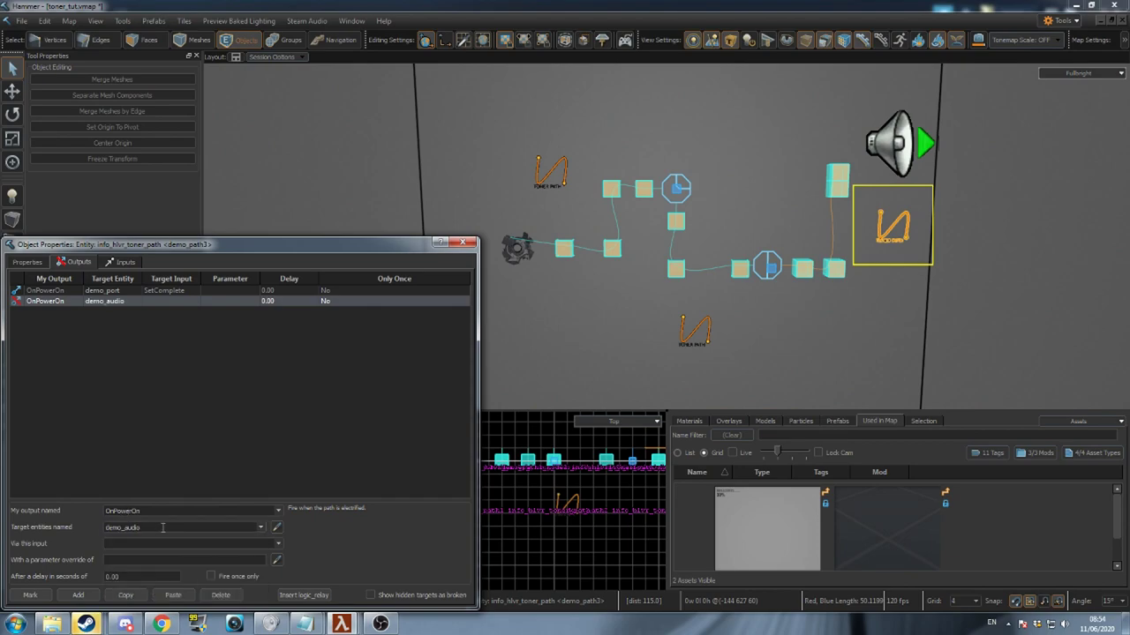
{"action": "left_click", "coordinate": [174, 544]}
{"action": "type", "text": "start"}
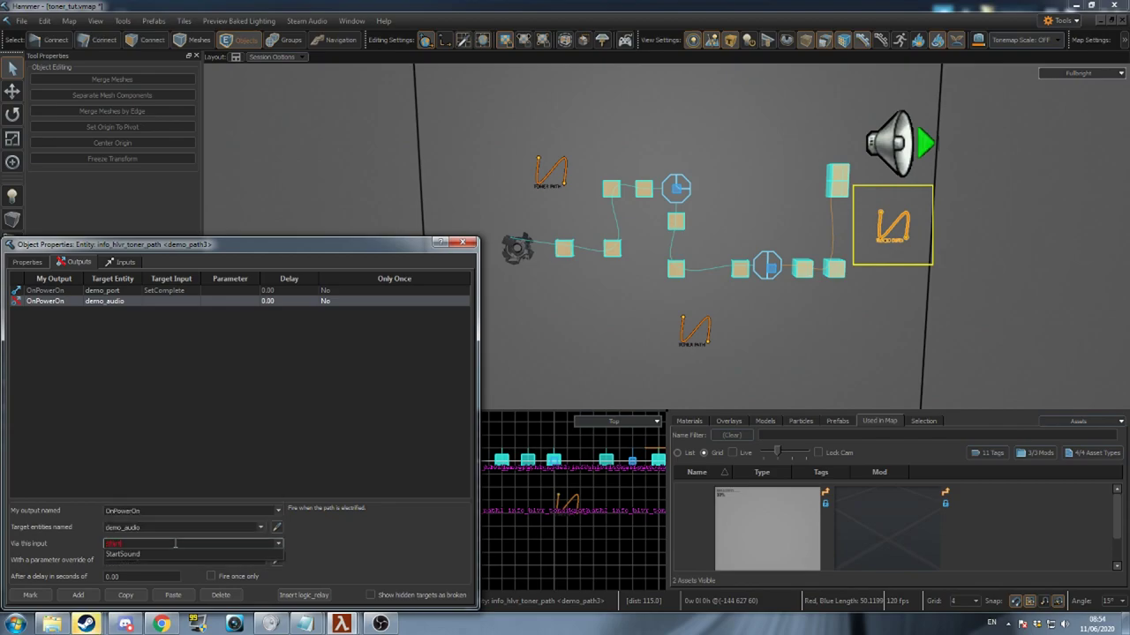
{"action": "key", "text": "Return"}
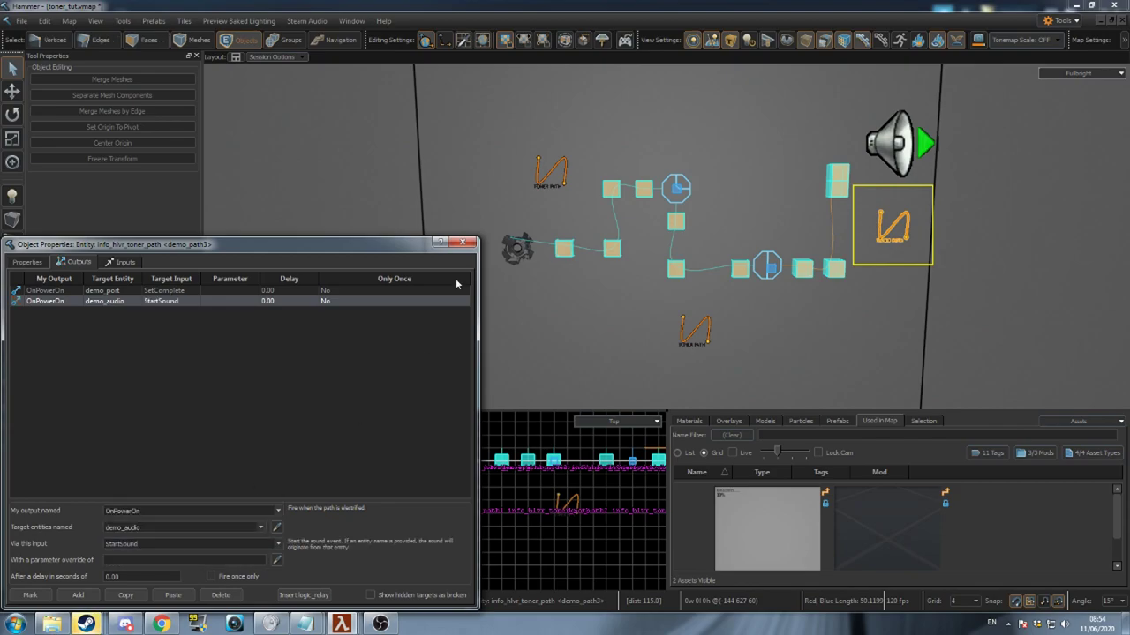
{"action": "left_click", "coordinate": [463, 242]}
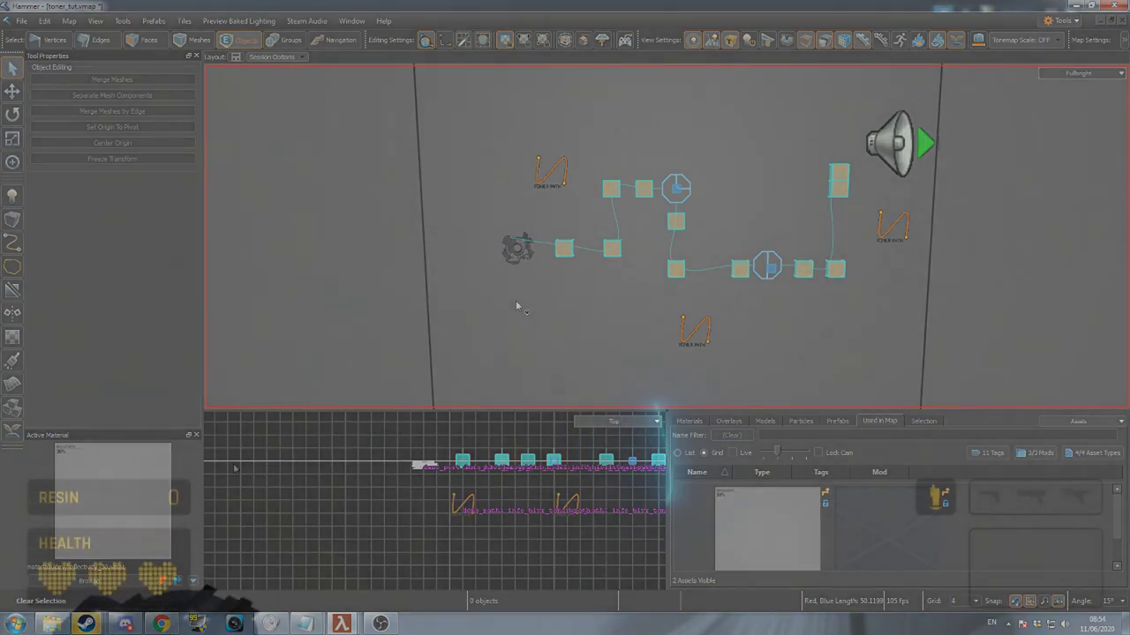